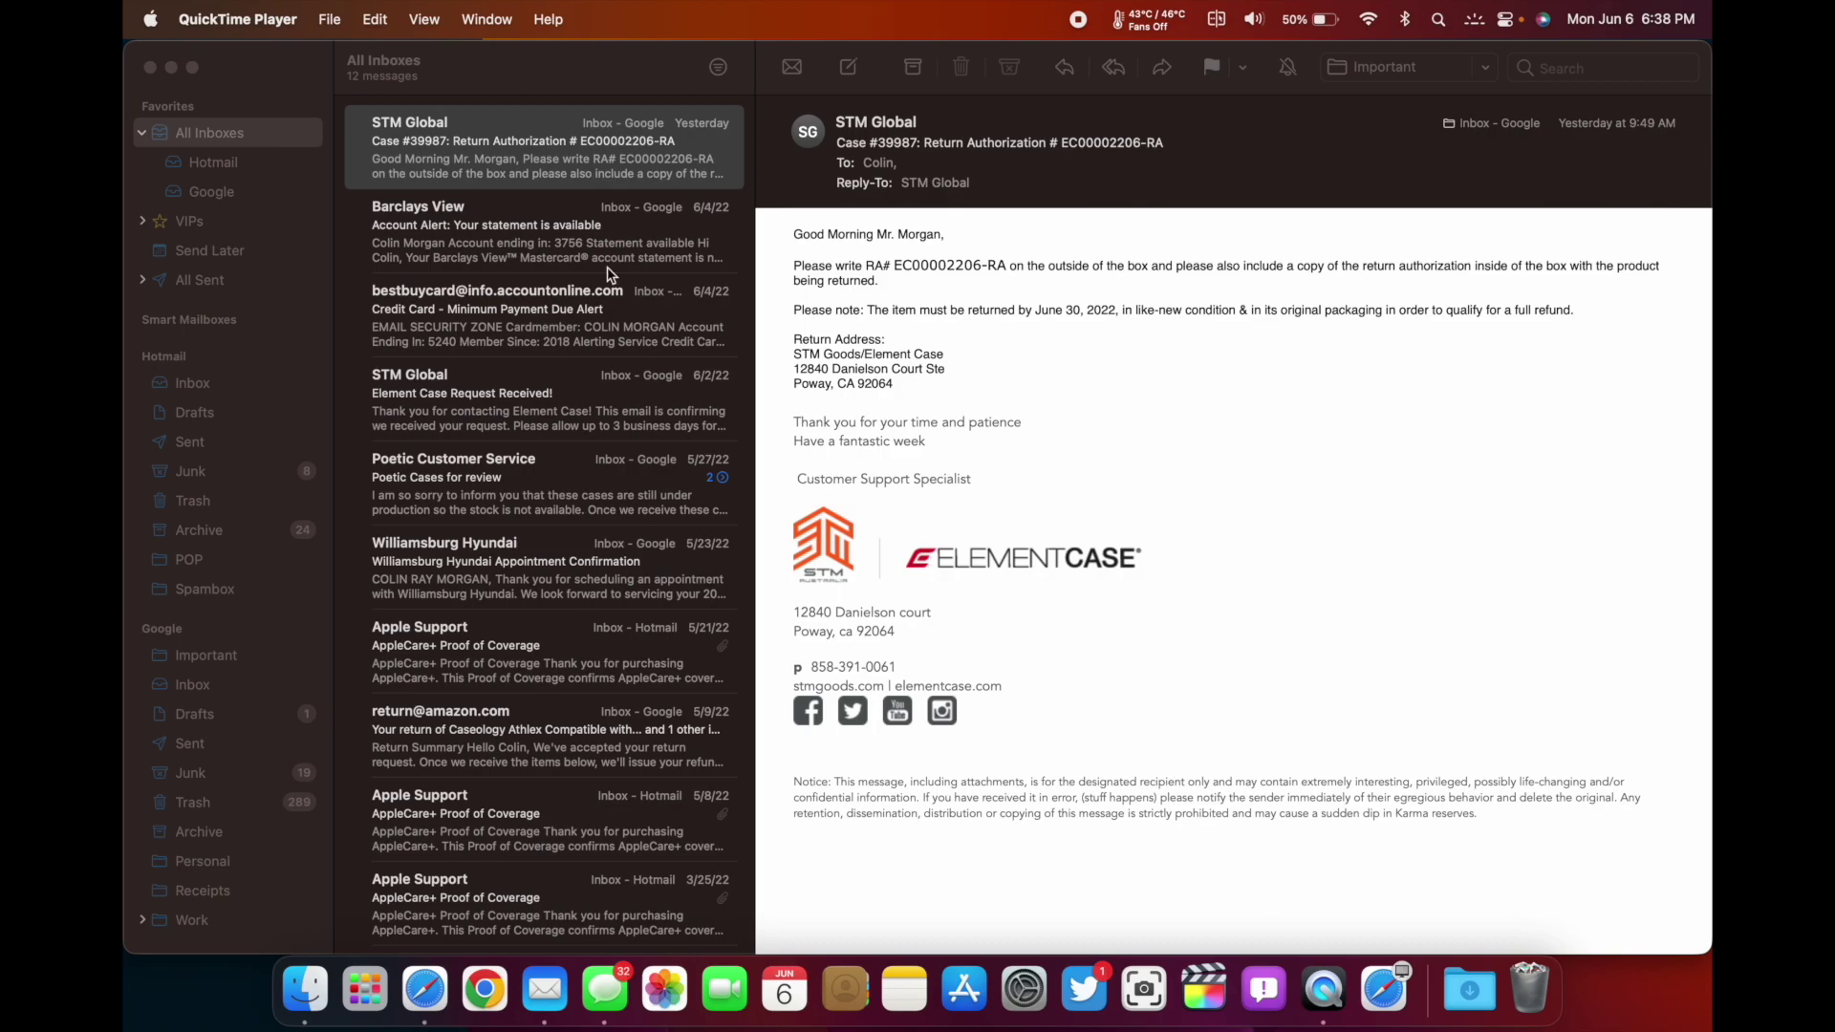
{"action": "left_click", "coordinate": [1227, 172]}
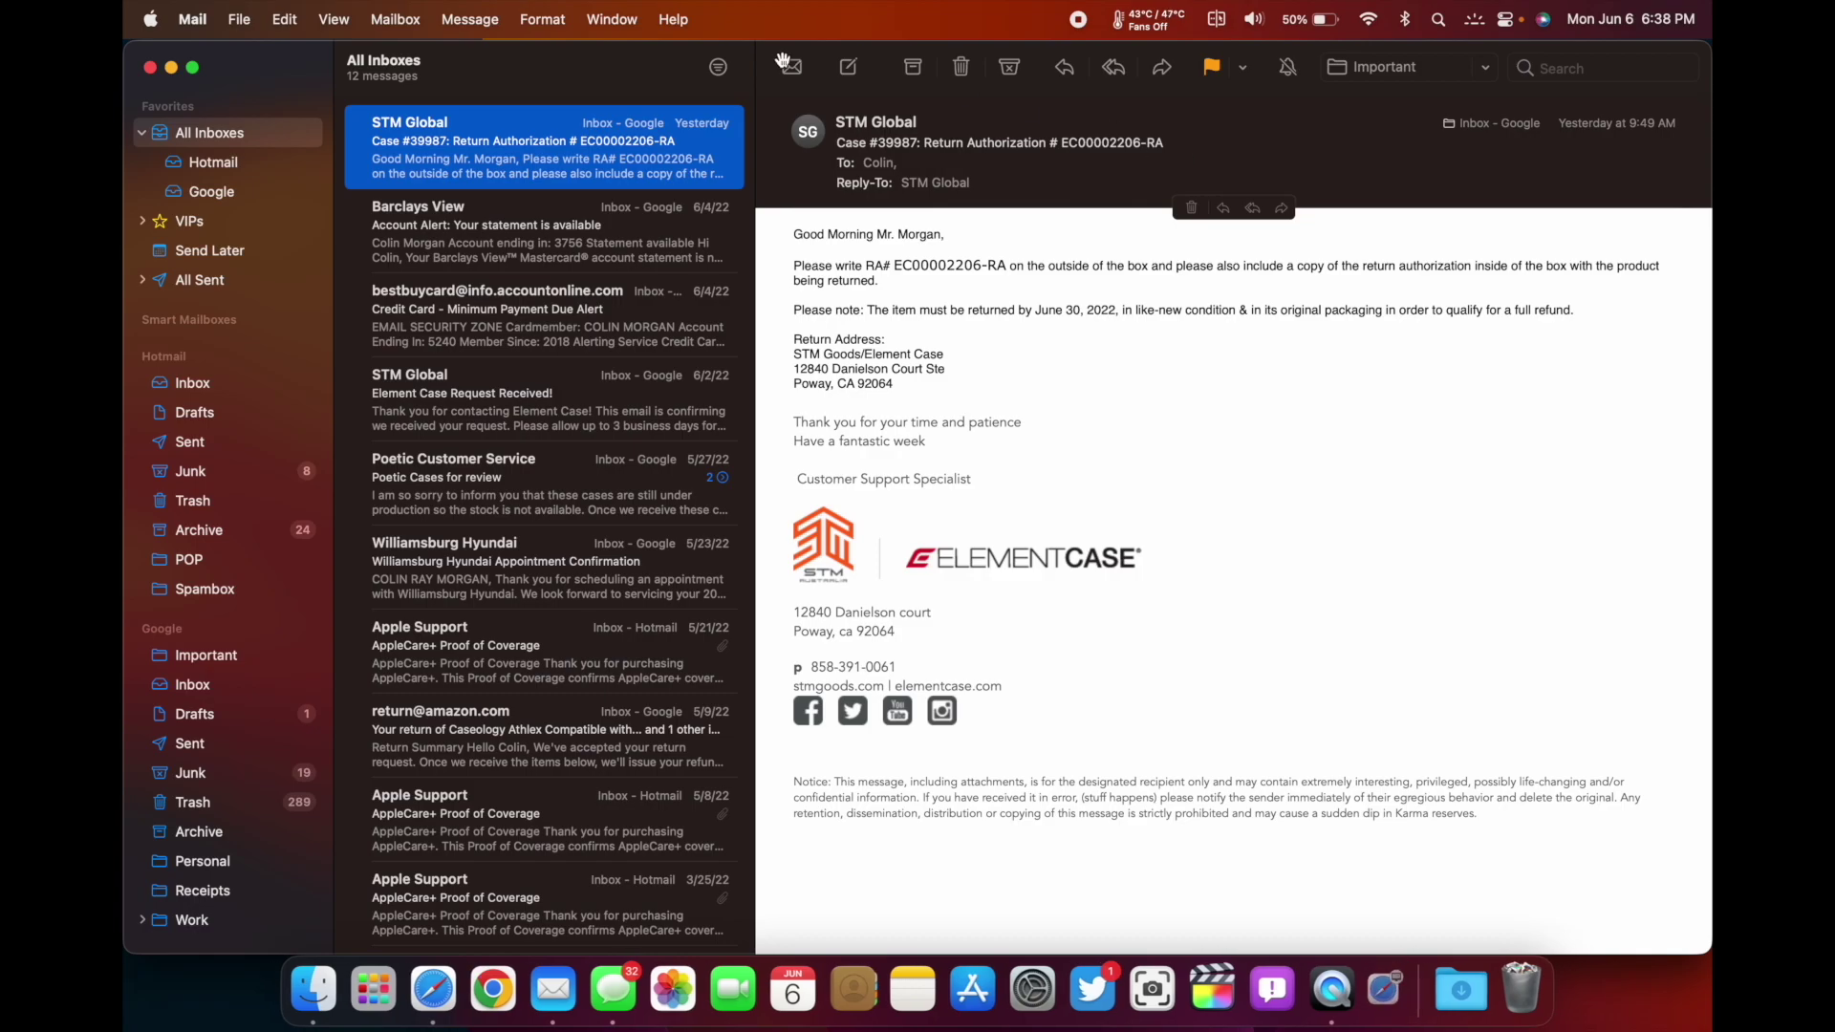
{"action": "left_click", "coordinate": [848, 68]}
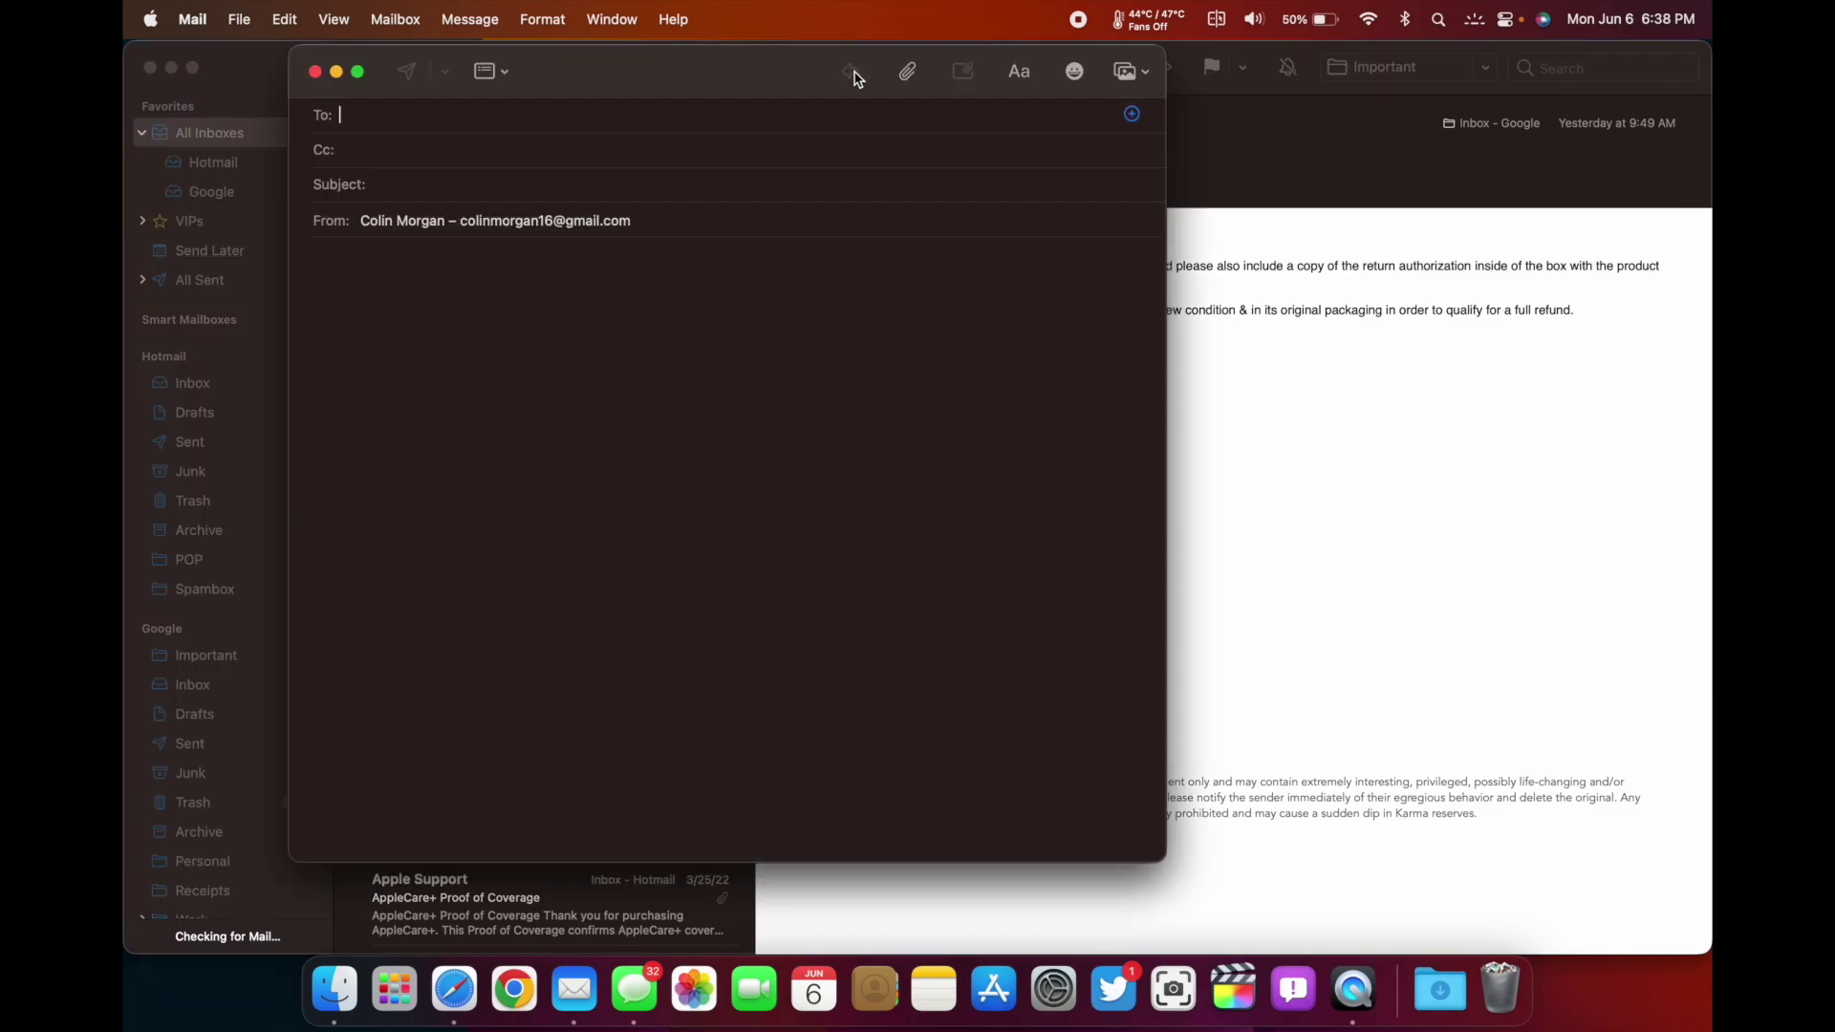
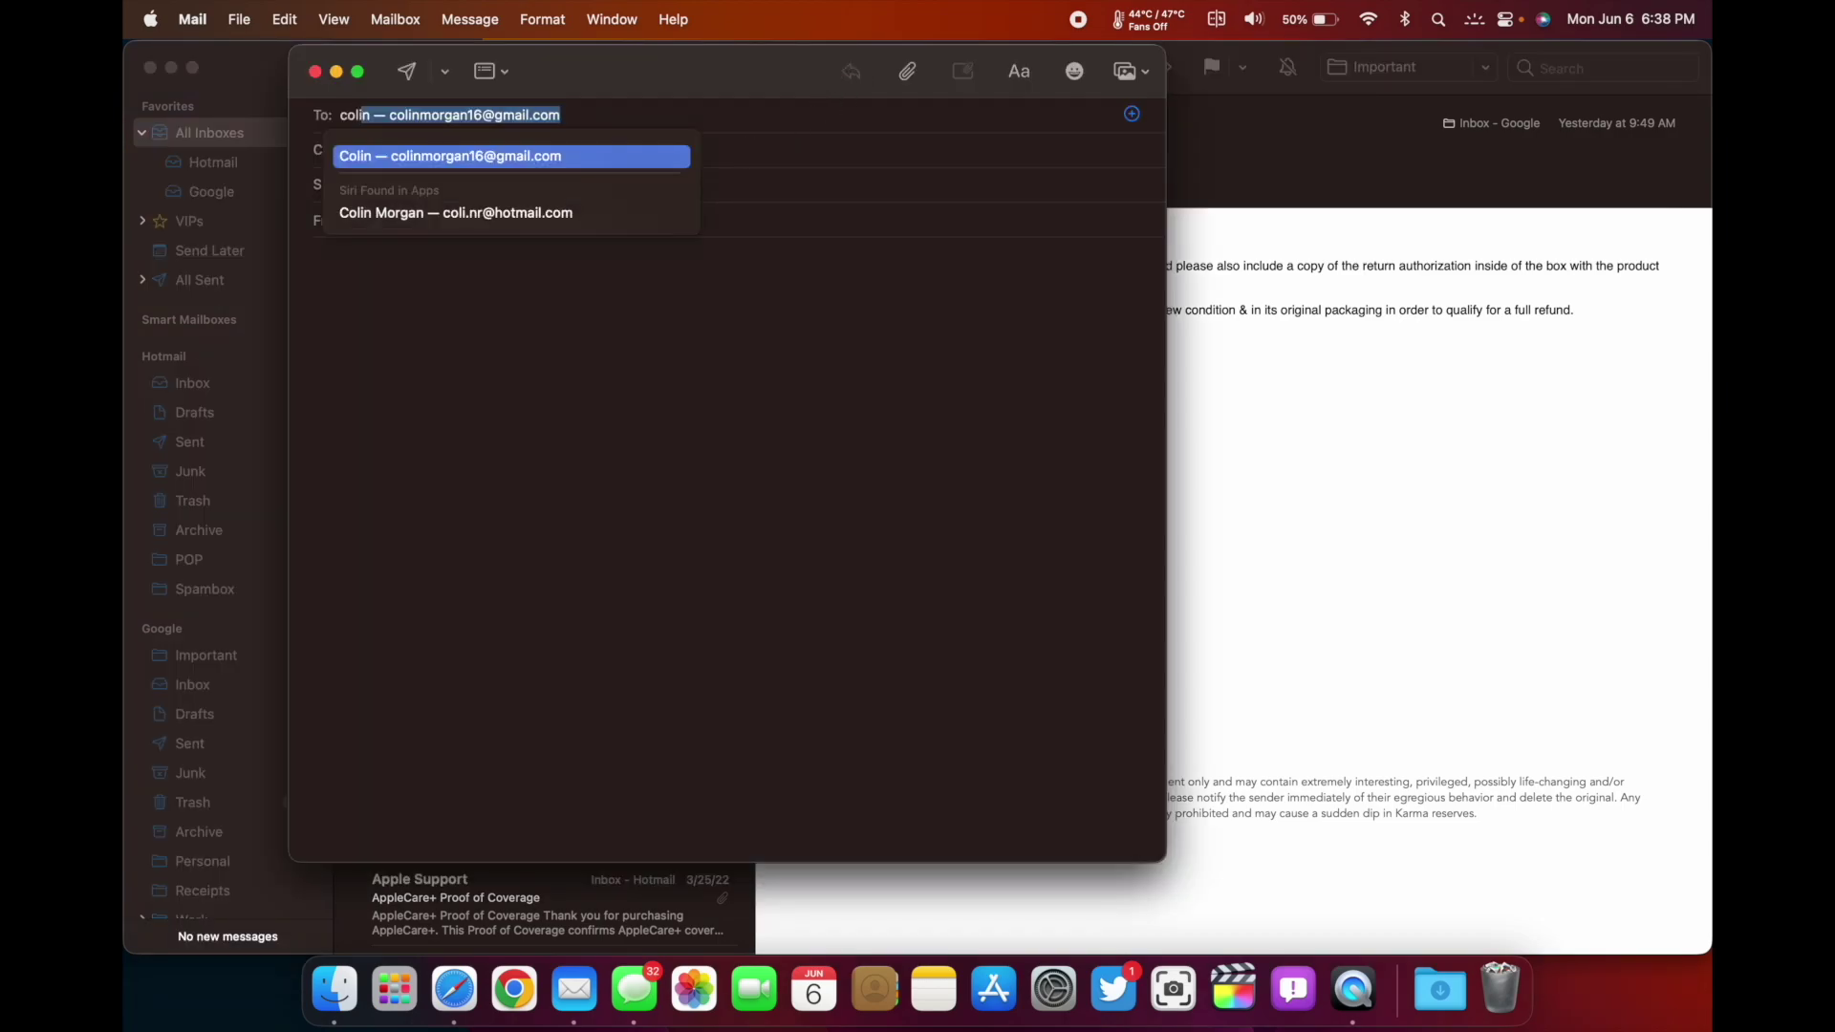
{"action": "key", "text": "Return"}
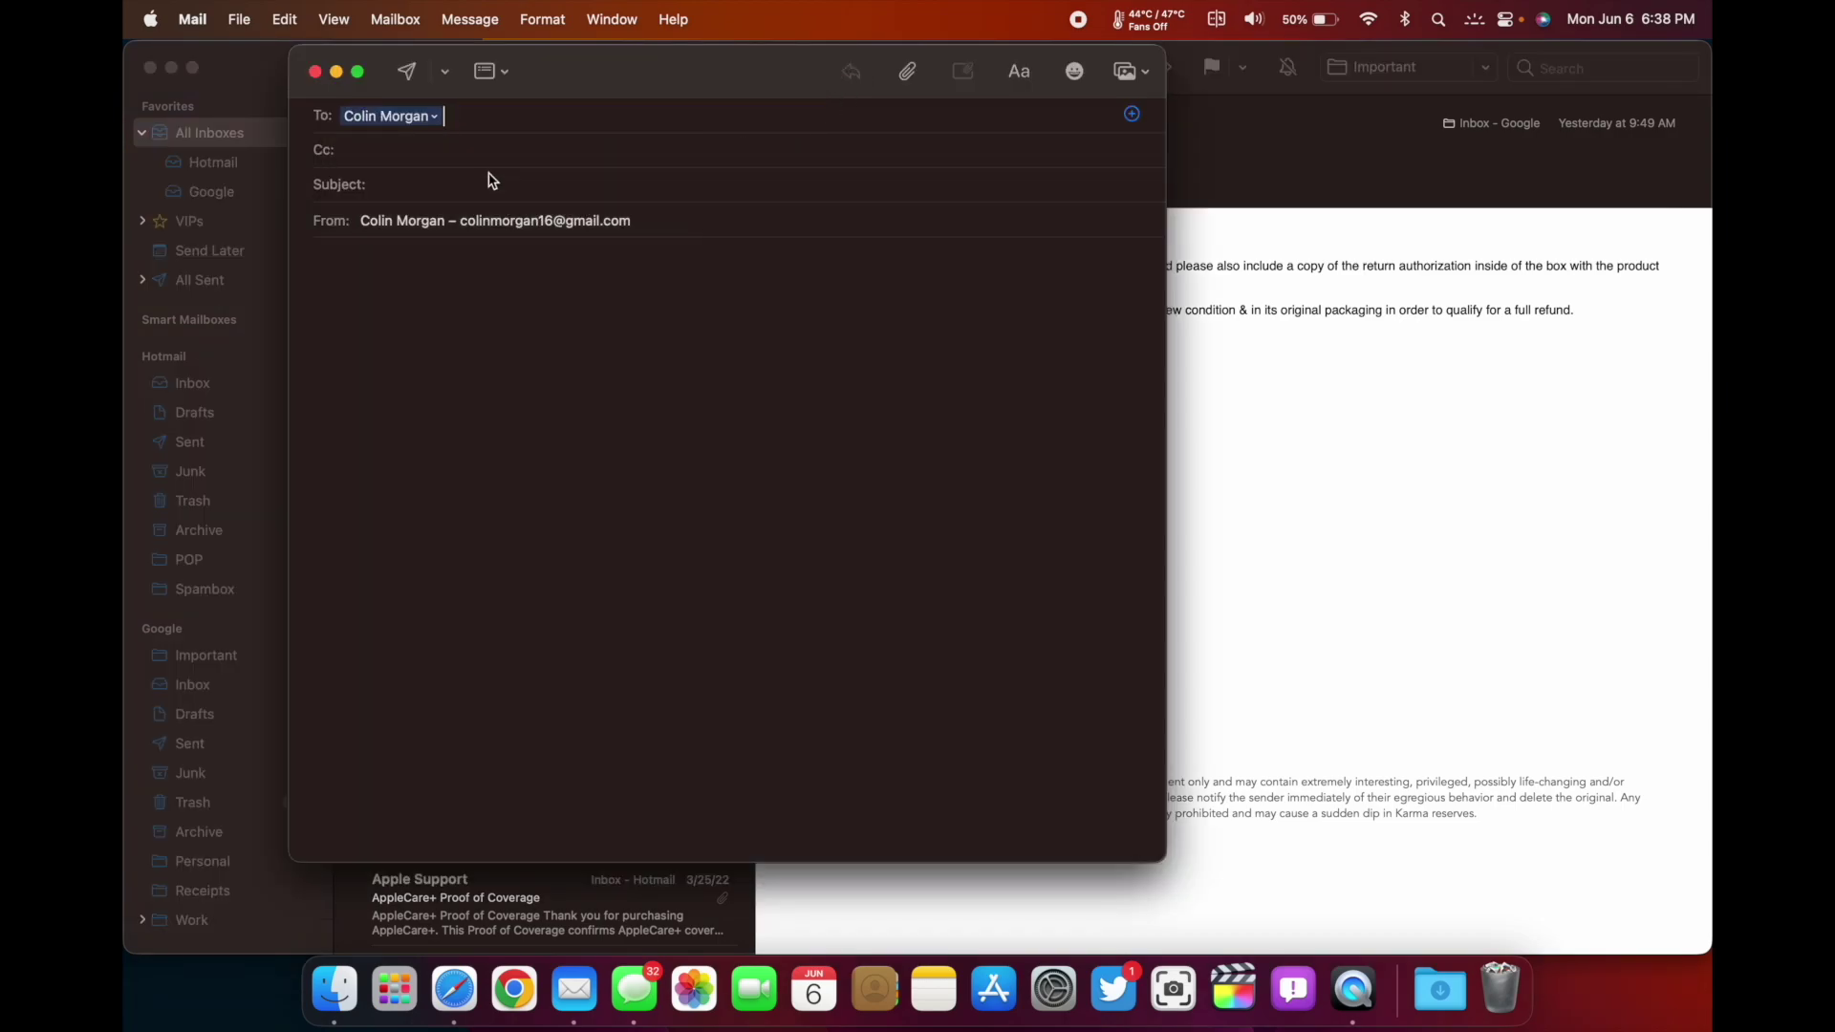
{"action": "left_click", "coordinate": [644, 417]}
{"action": "left_click", "coordinate": [447, 73]}
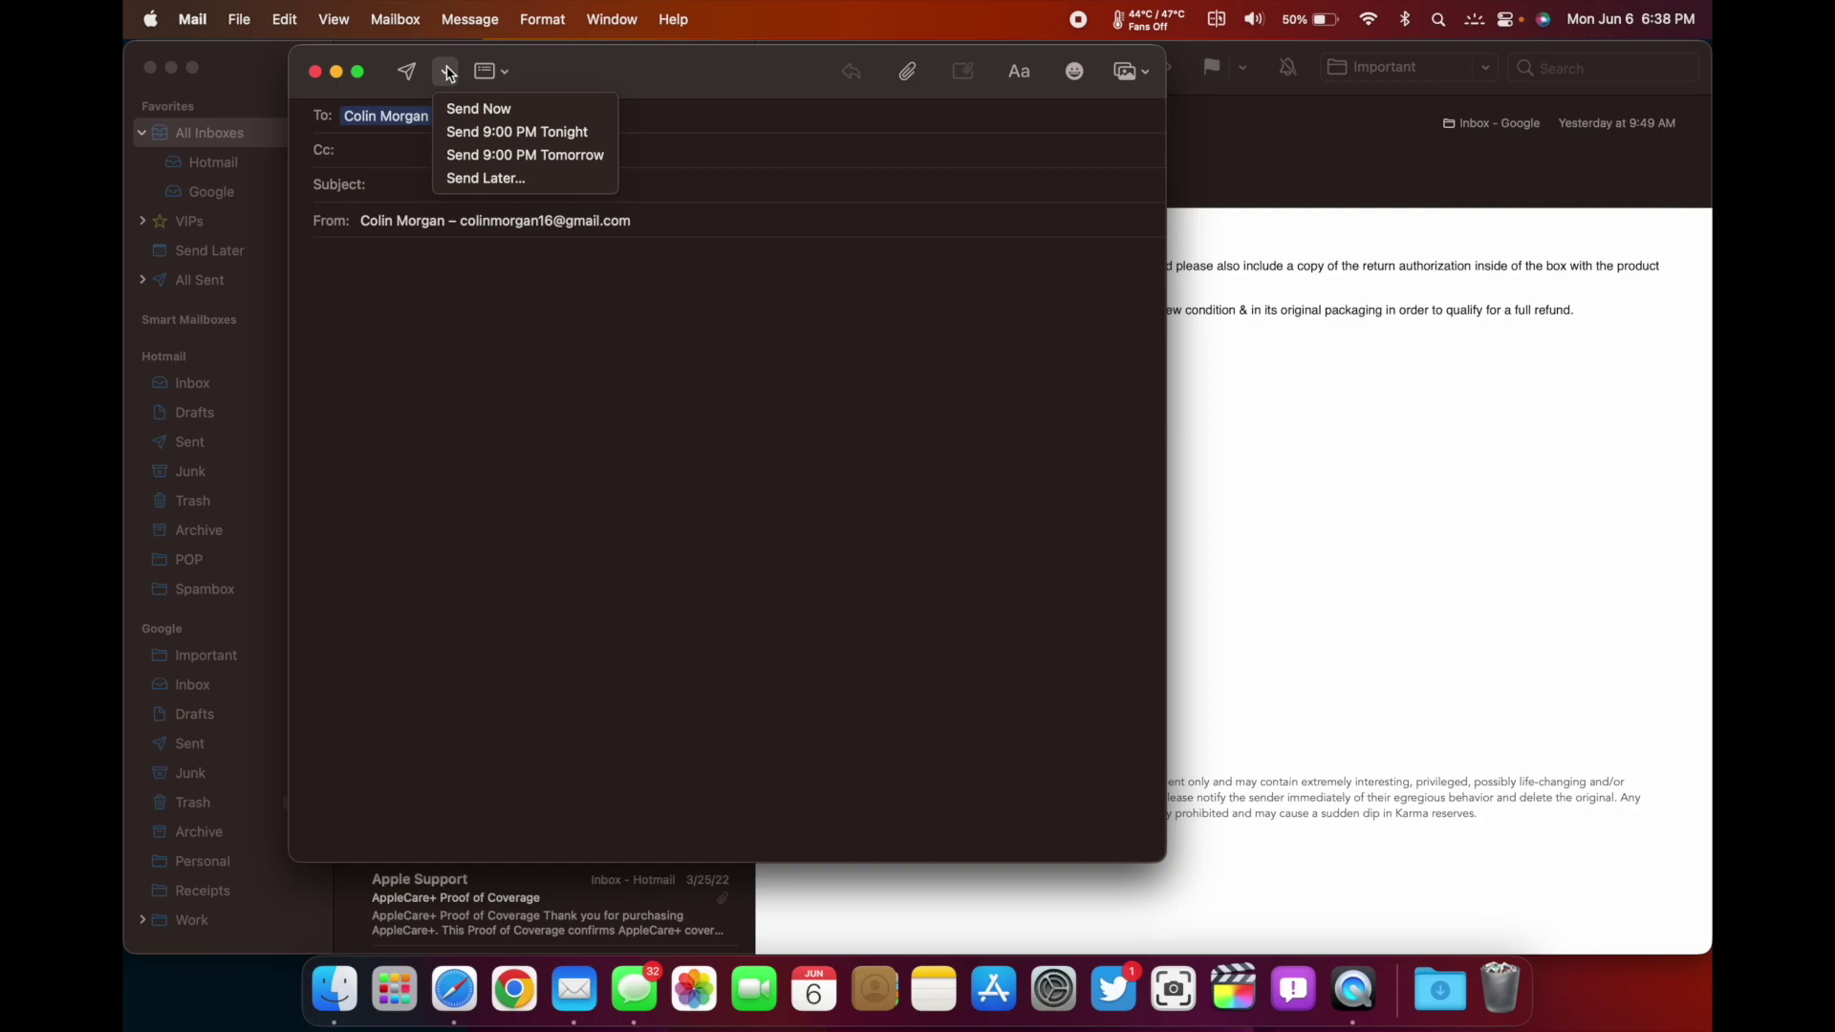
{"action": "left_click", "coordinate": [516, 180]}
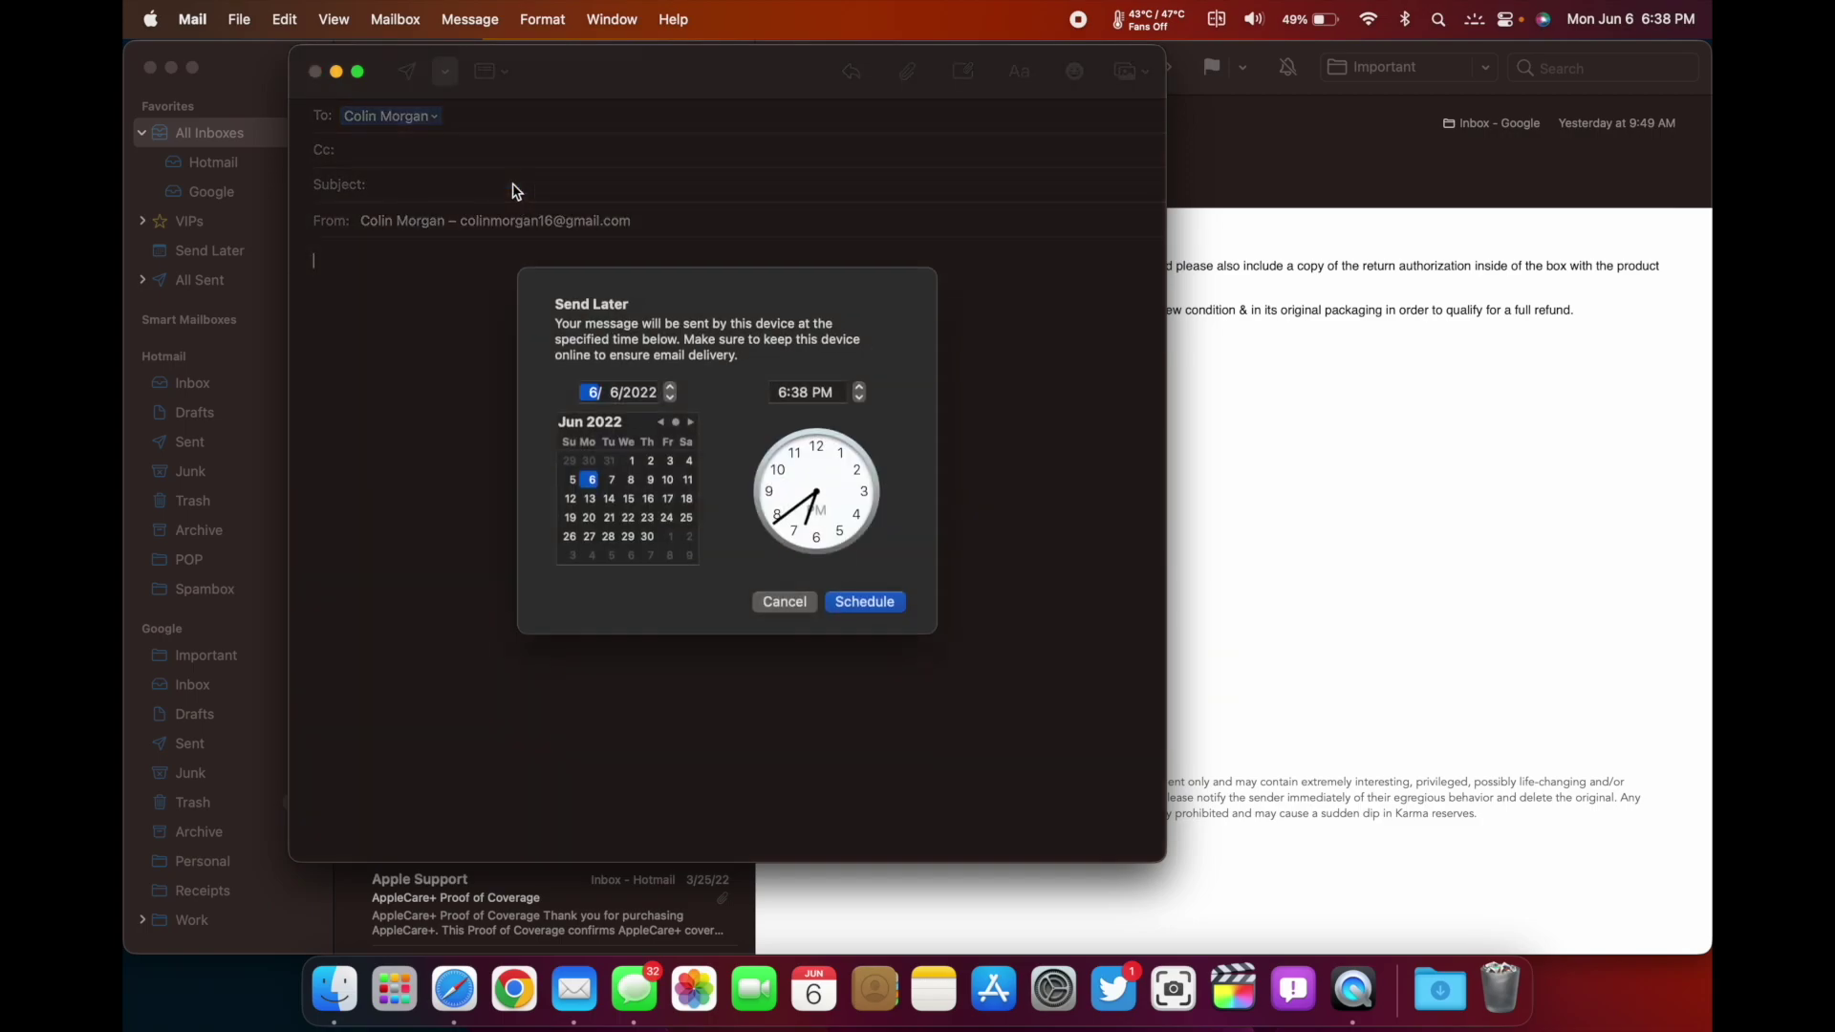
{"action": "left_click", "coordinate": [780, 604]}
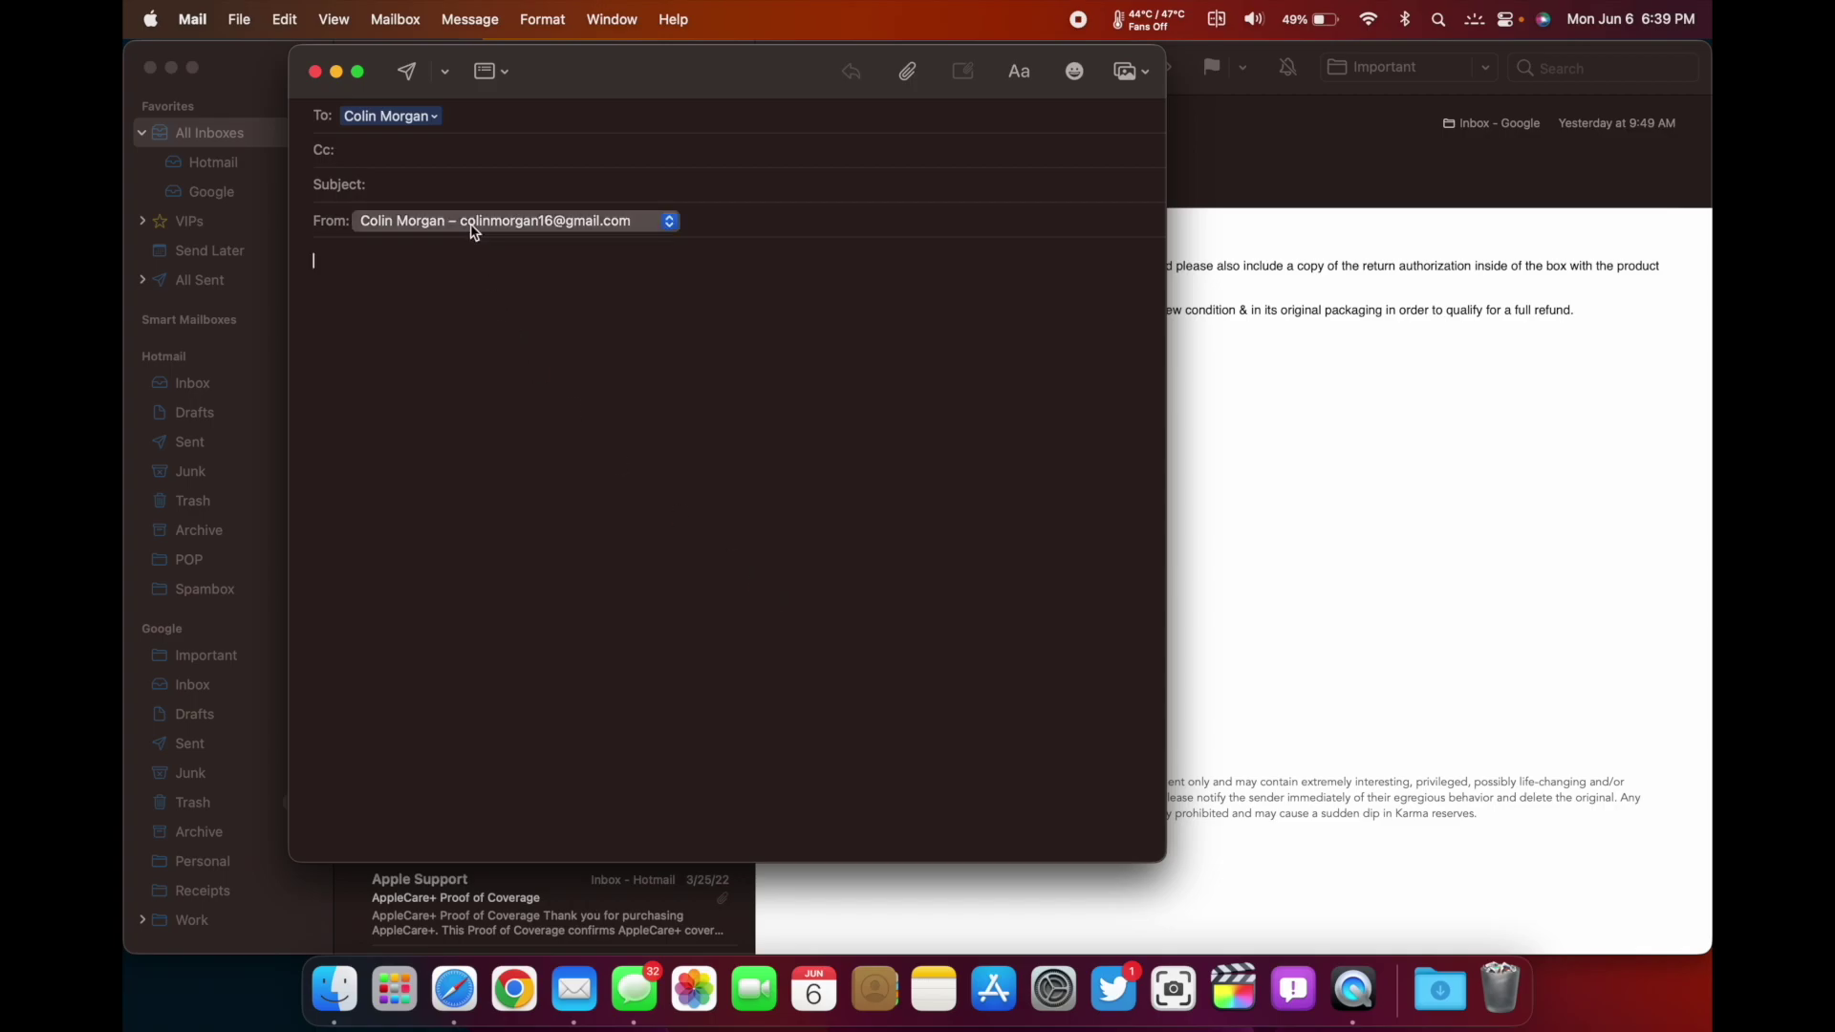
{"action": "left_click", "coordinate": [314, 73]}
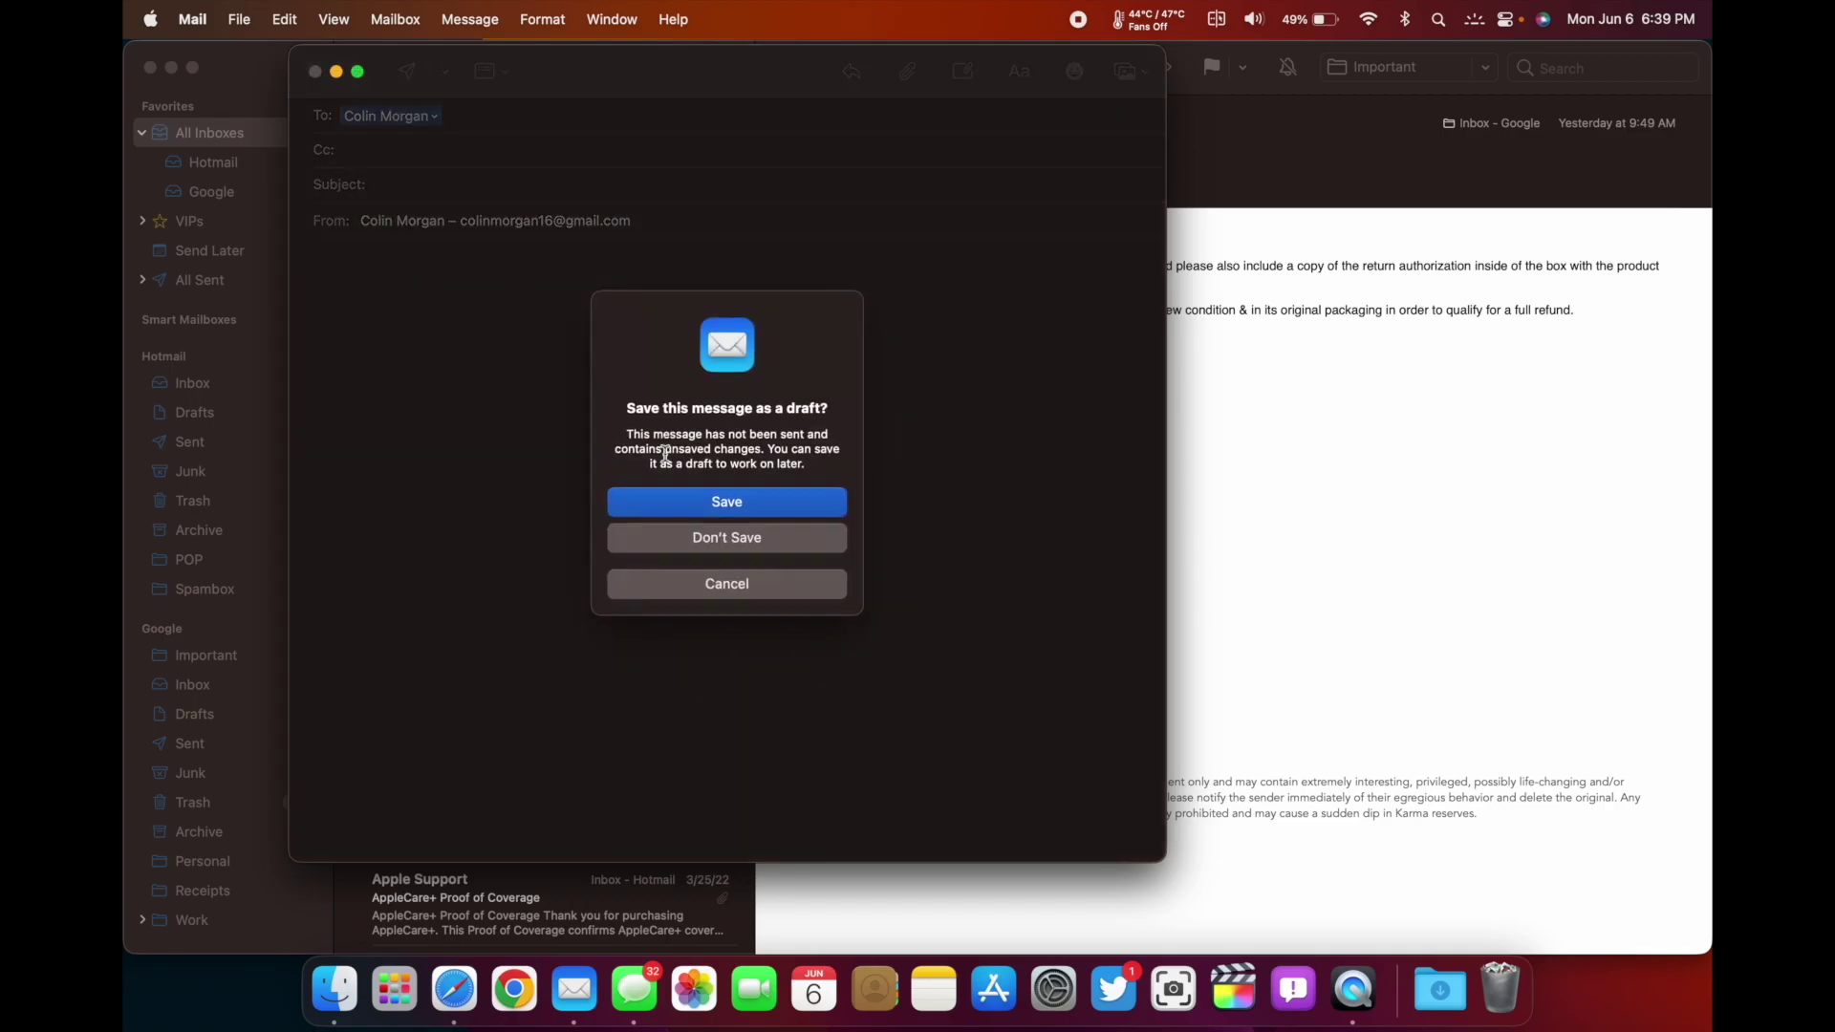
{"action": "left_click", "coordinate": [724, 541]}
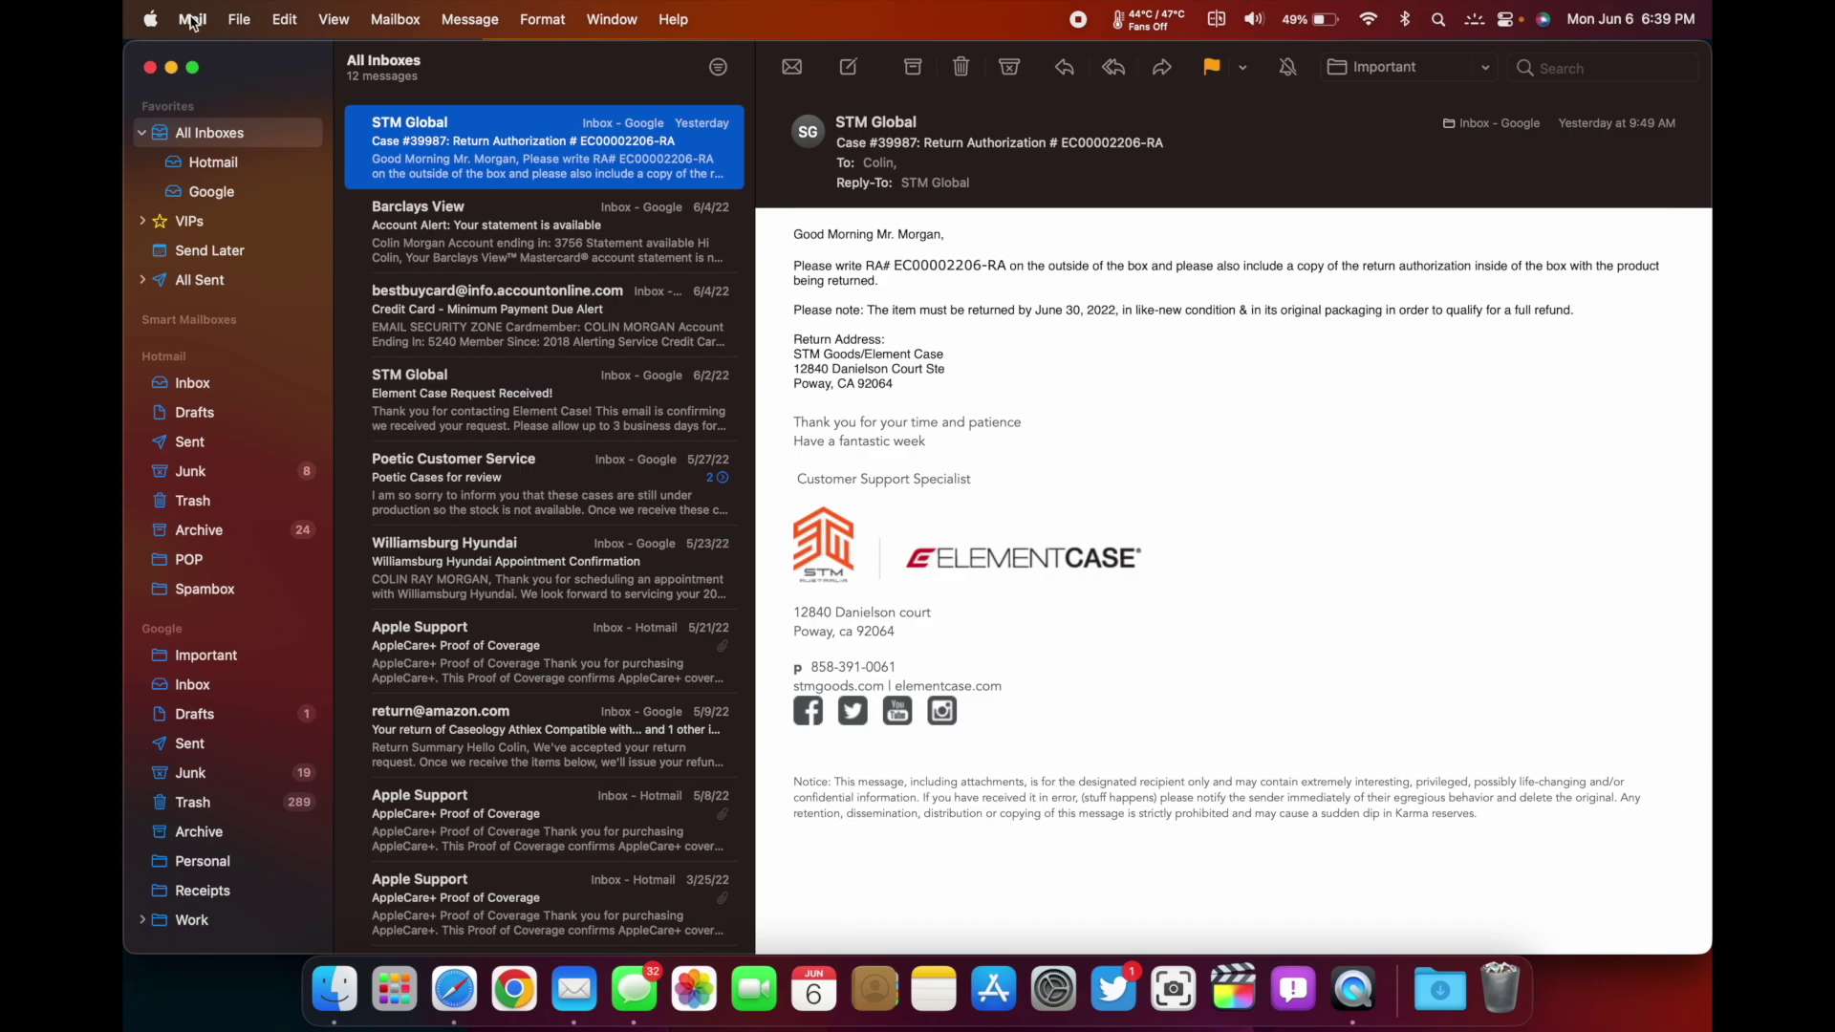
Start a new message to the second Hotmail account with subject 'Testing macOS 13'
{"action": "left_click", "coordinate": [848, 69]}
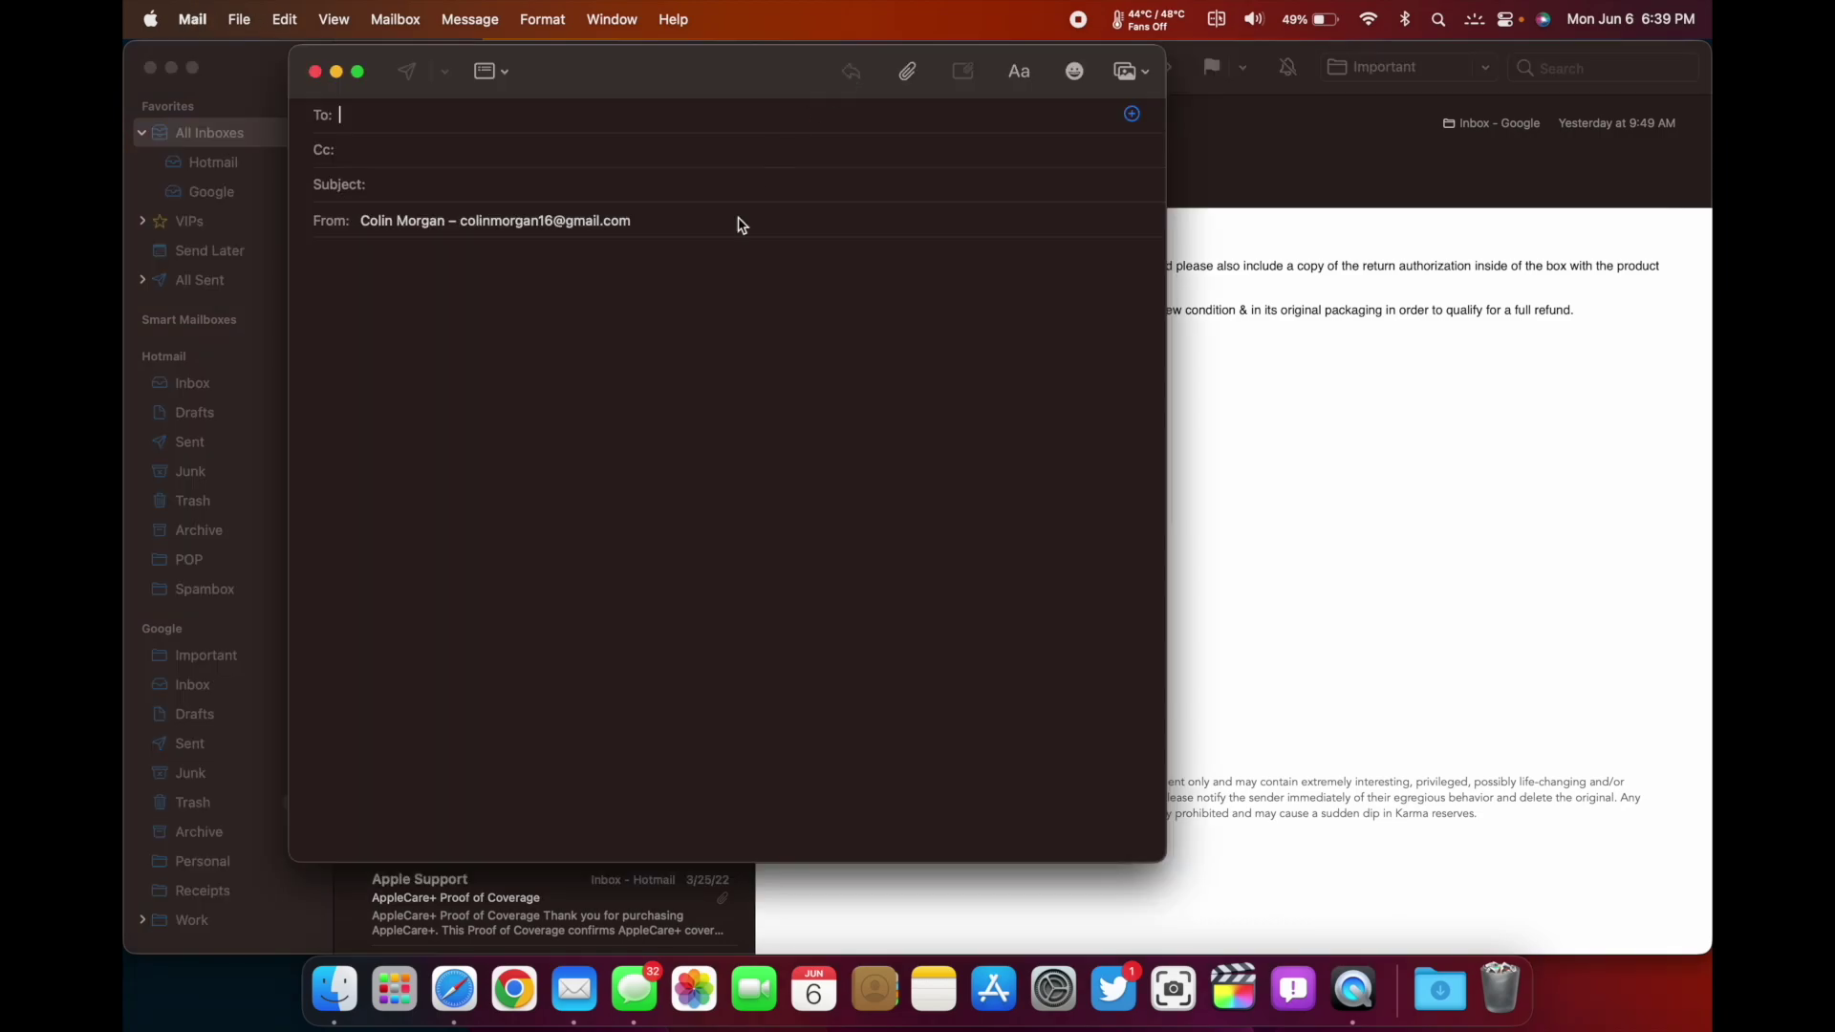
{"action": "type", "text": "colin"}
{"action": "key", "text": "Down"}
{"action": "key", "text": "Return"}
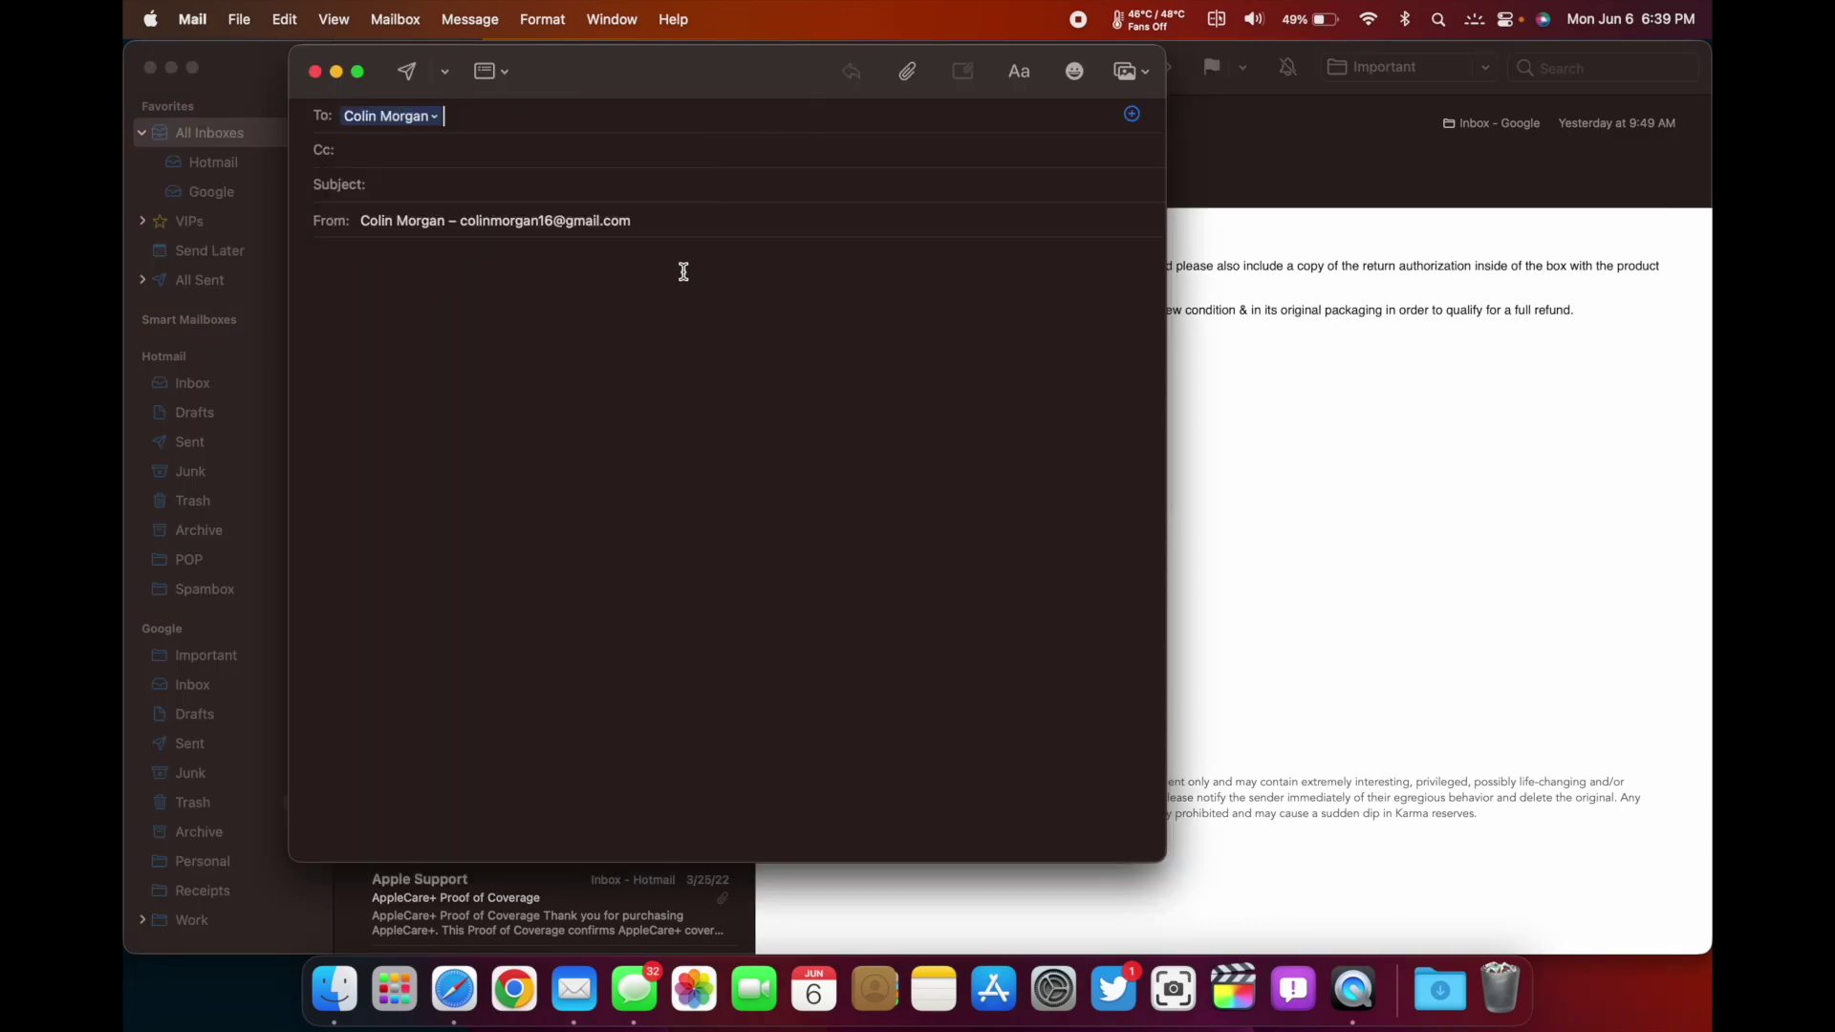
{"action": "left_click", "coordinate": [614, 188]}
{"action": "type", "text": "Testing macOS 13"}
Write the body 'Test ing macOS 13 mail app' and send it, always through the Google server
{"action": "left_click", "coordinate": [577, 251]}
{"action": "type", "text": "Test ing macOS "}
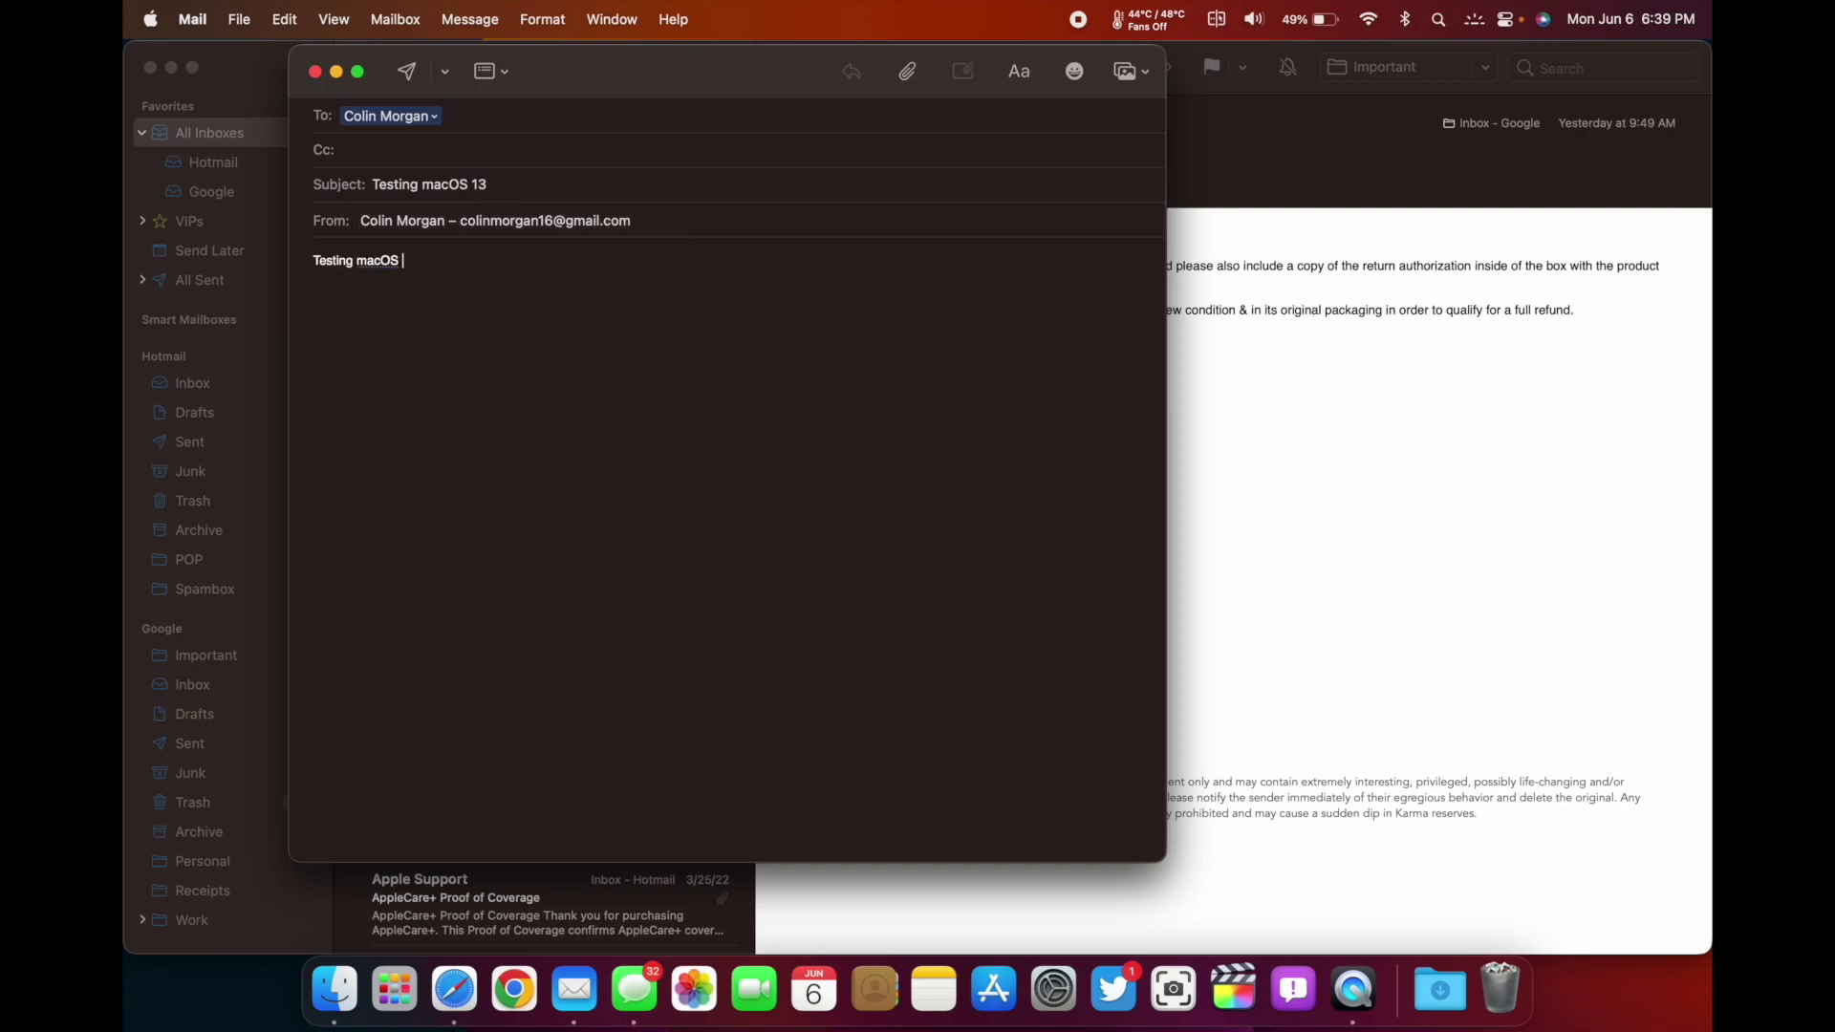
{"action": "type", "text": "13 mail app"}
{"action": "left_click", "coordinate": [406, 71]}
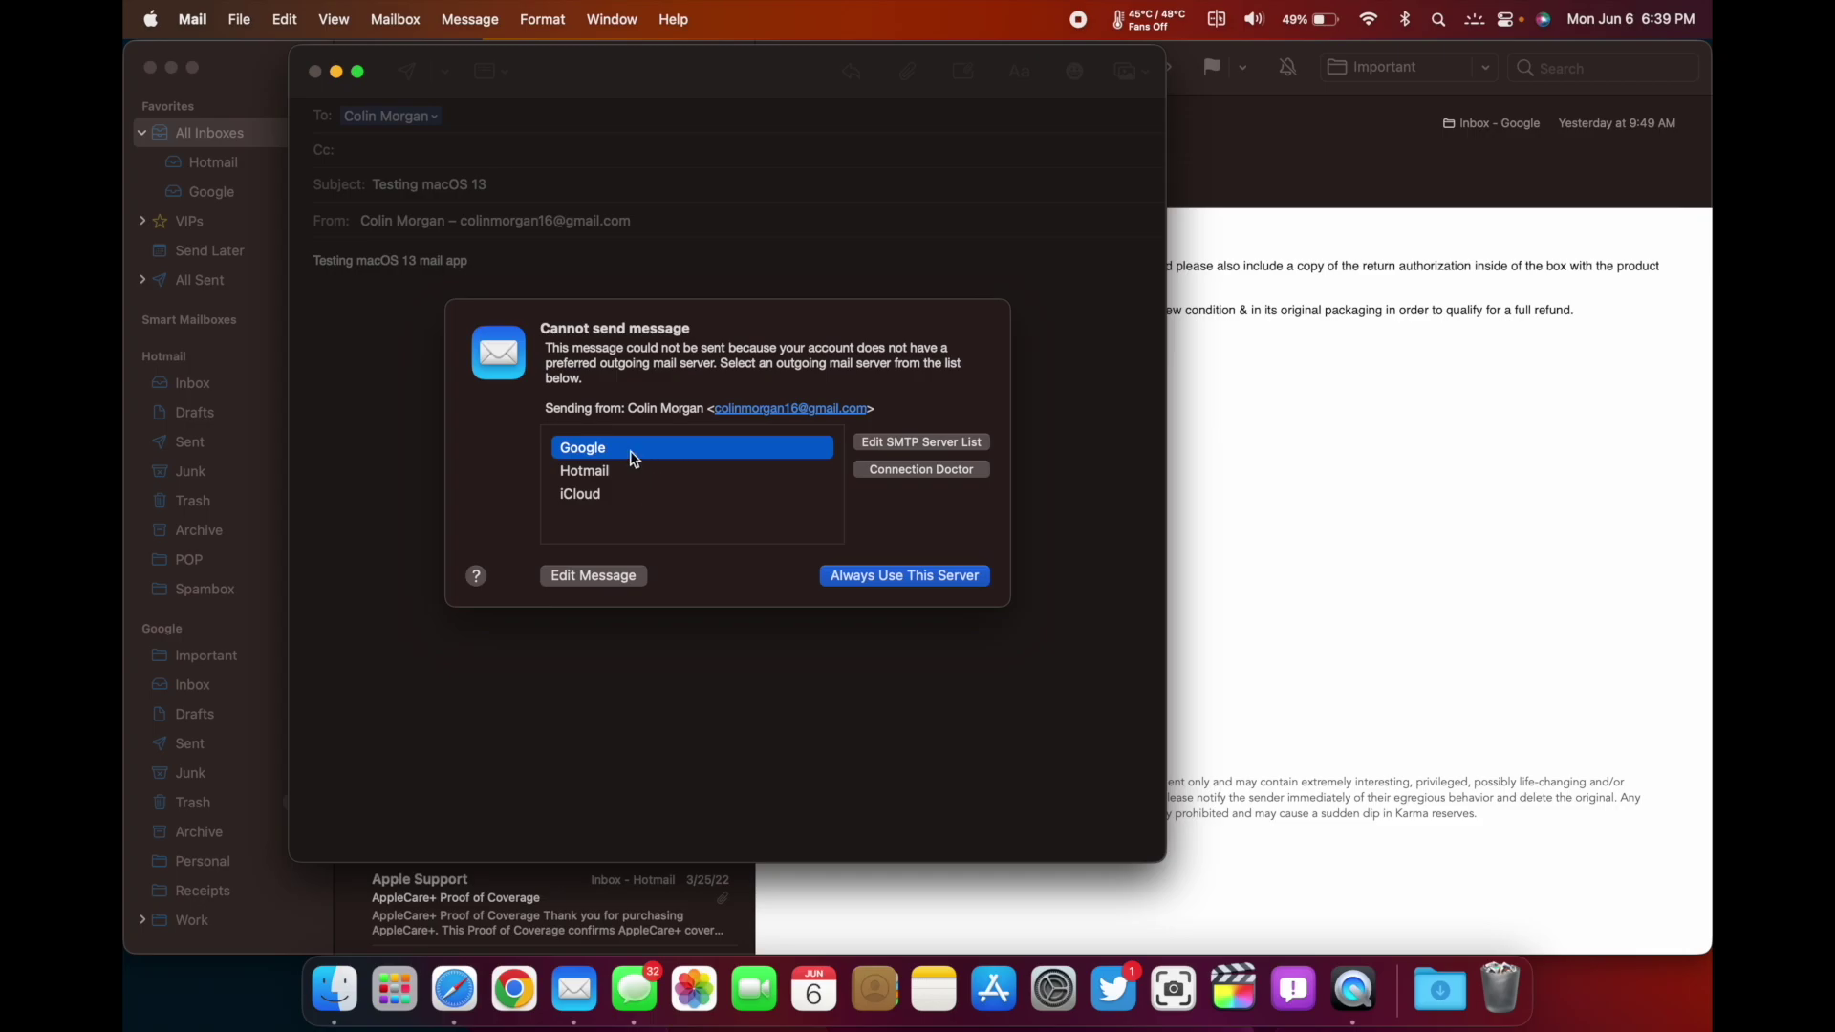
{"action": "left_click", "coordinate": [873, 570]}
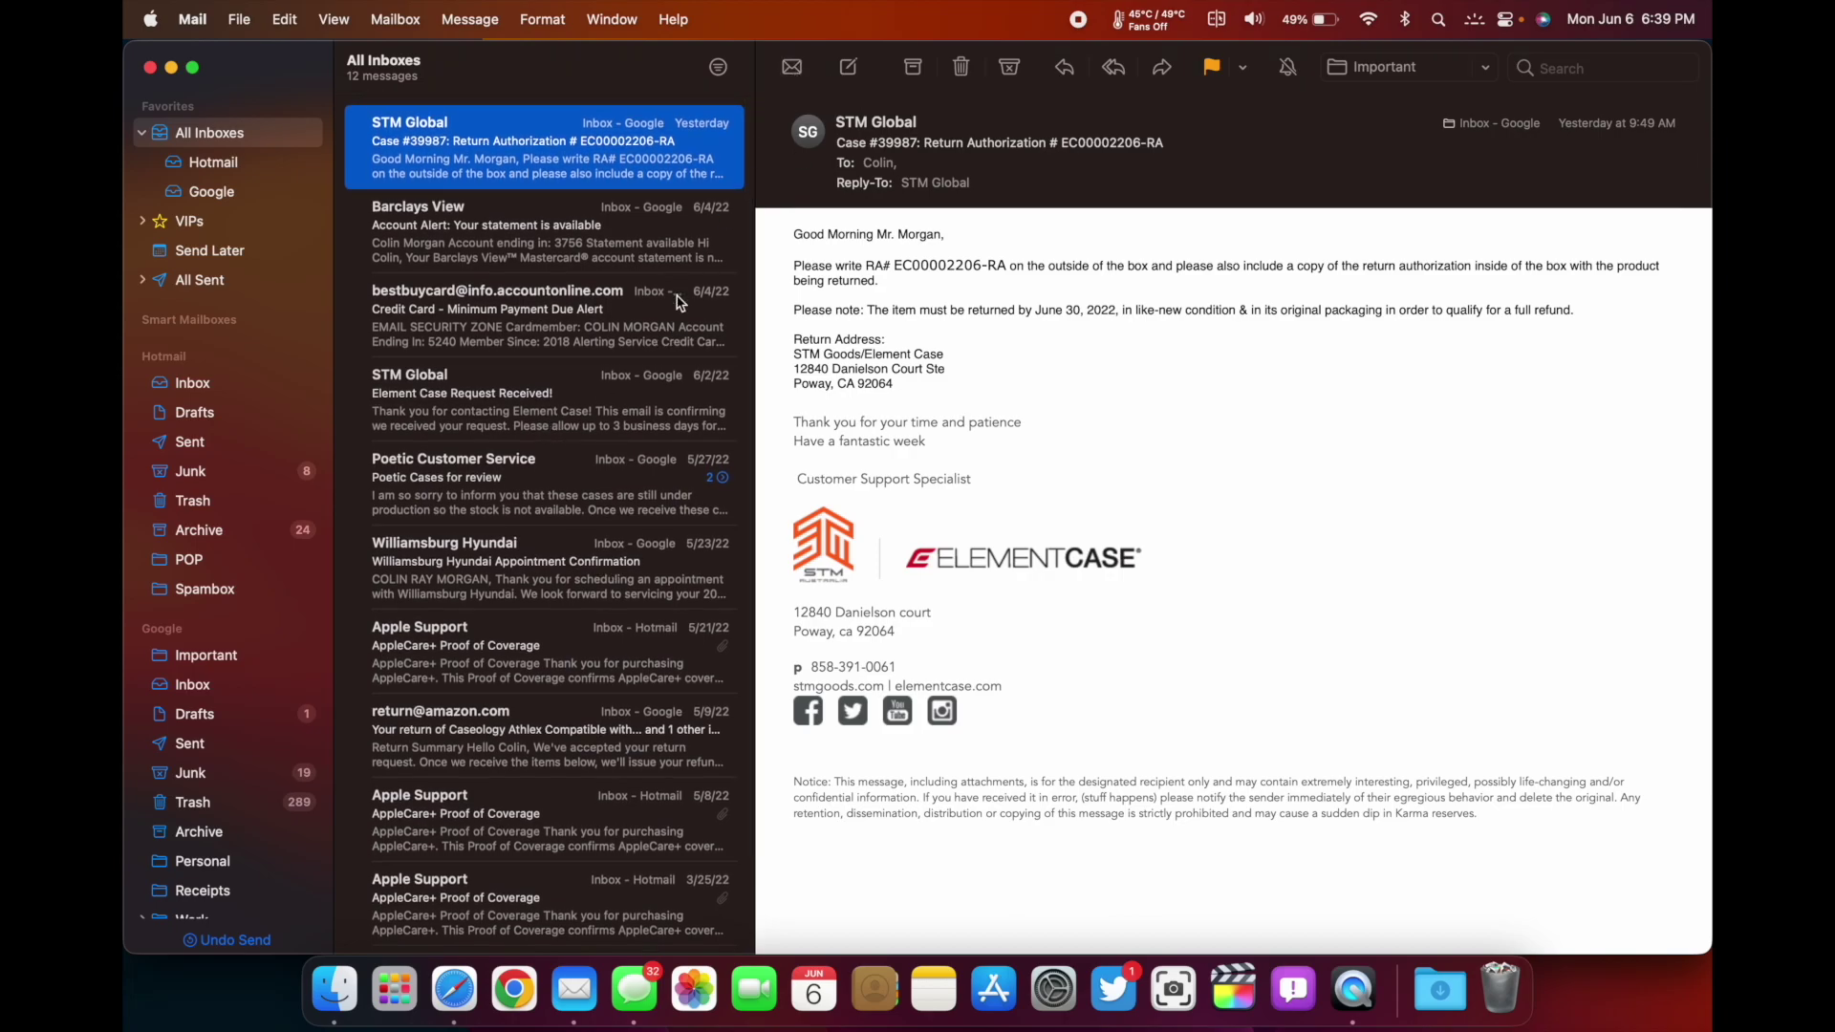
Check the Hotmail inbox for new mail, then open the sent 'Testing macOS 13' message in All Sent
{"action": "left_click", "coordinate": [218, 164]}
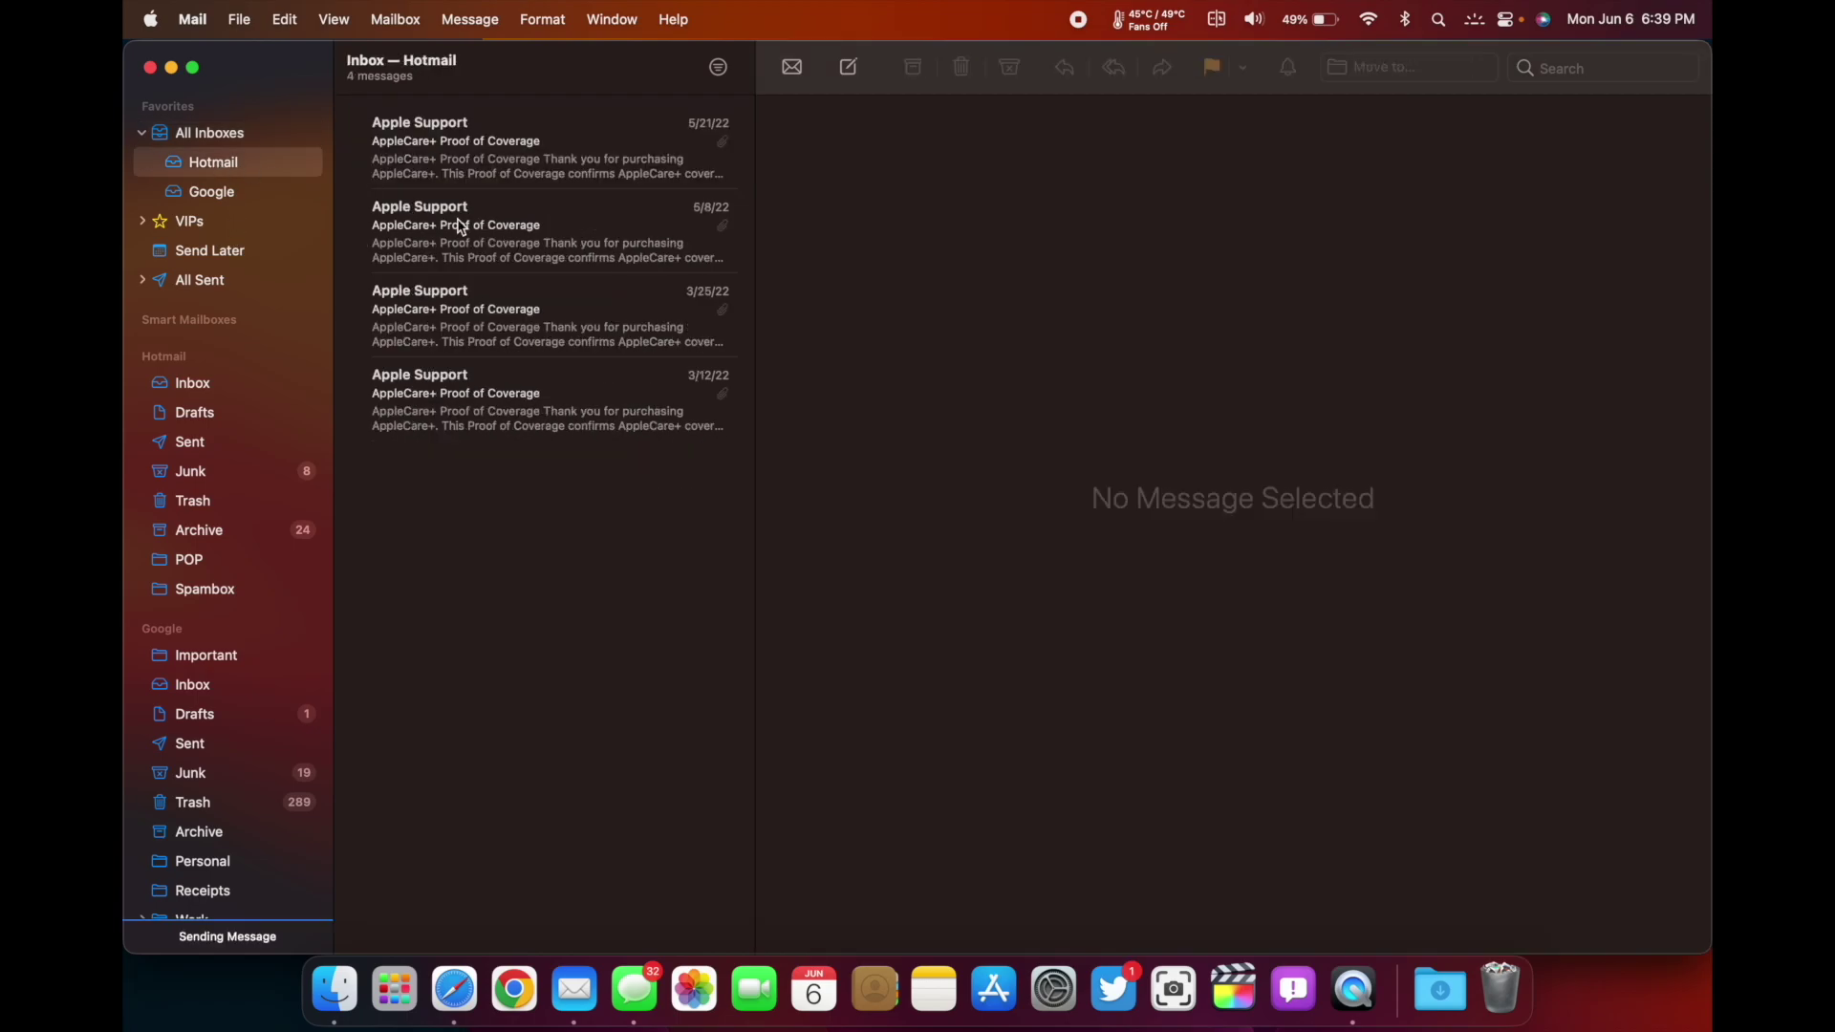
{"action": "left_click", "coordinate": [793, 67]}
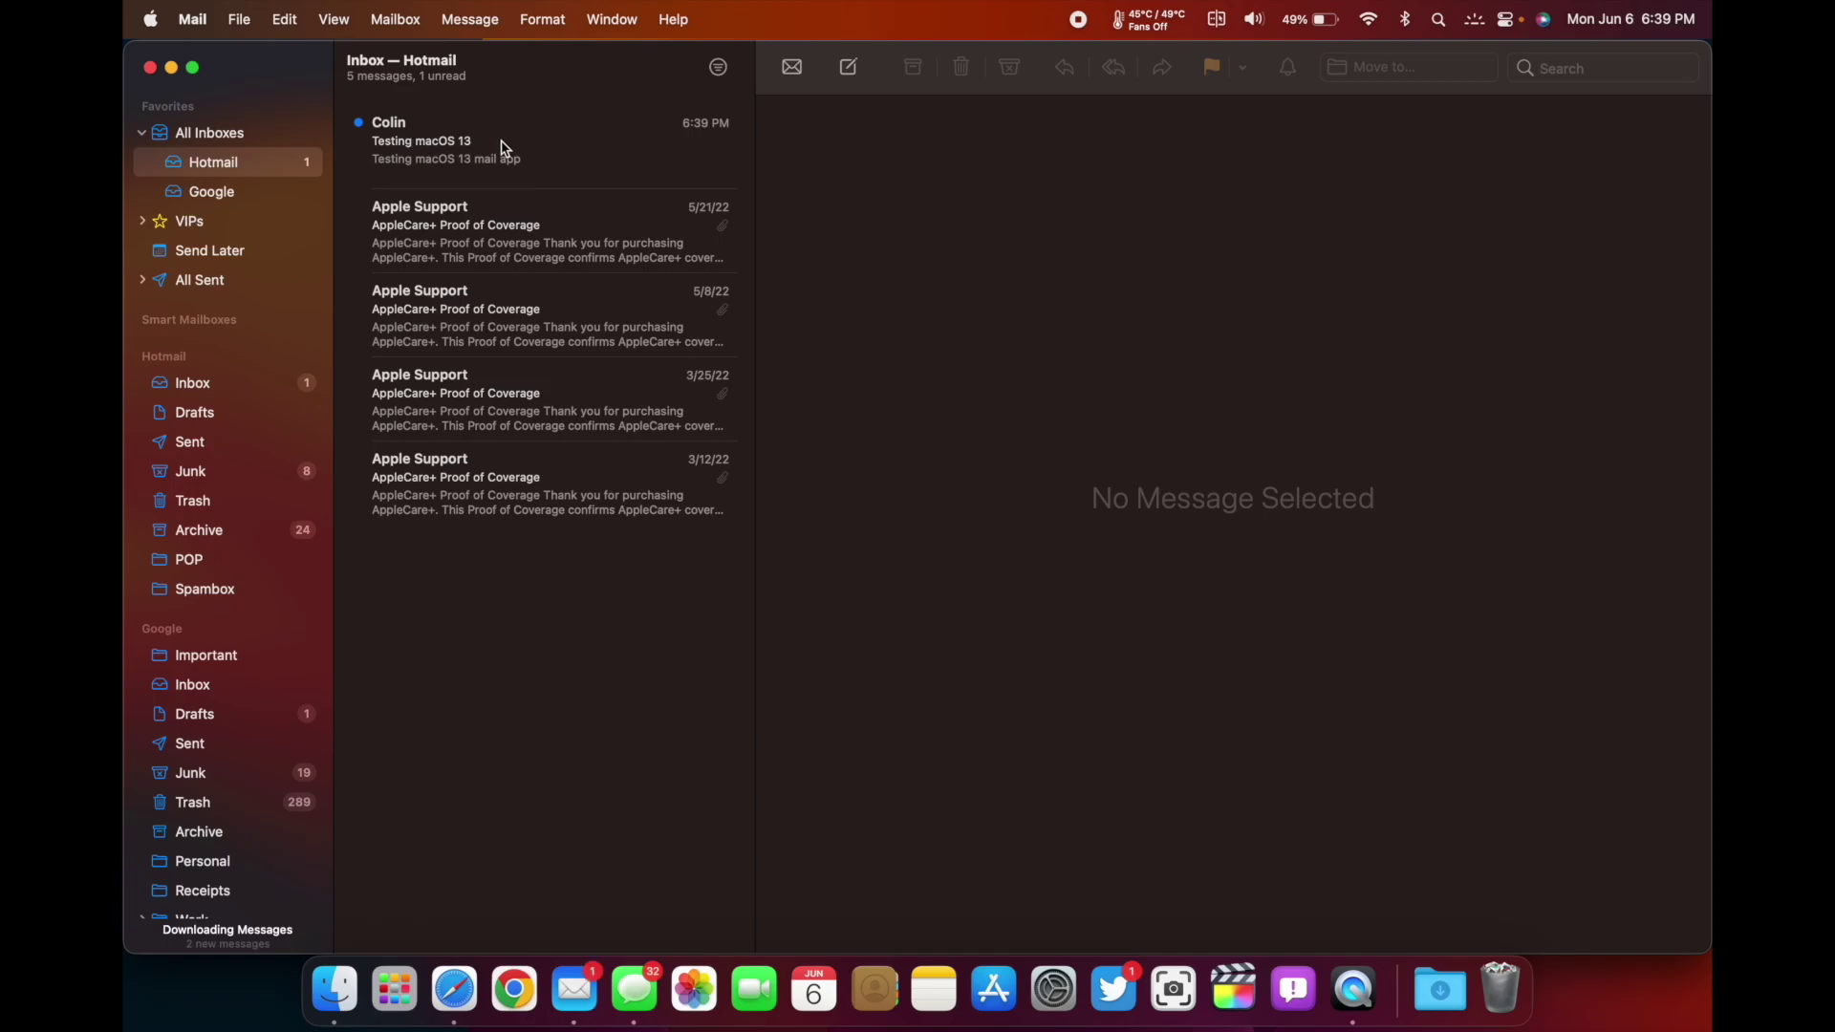
{"action": "left_click", "coordinate": [212, 281]}
{"action": "left_click", "coordinate": [460, 181]}
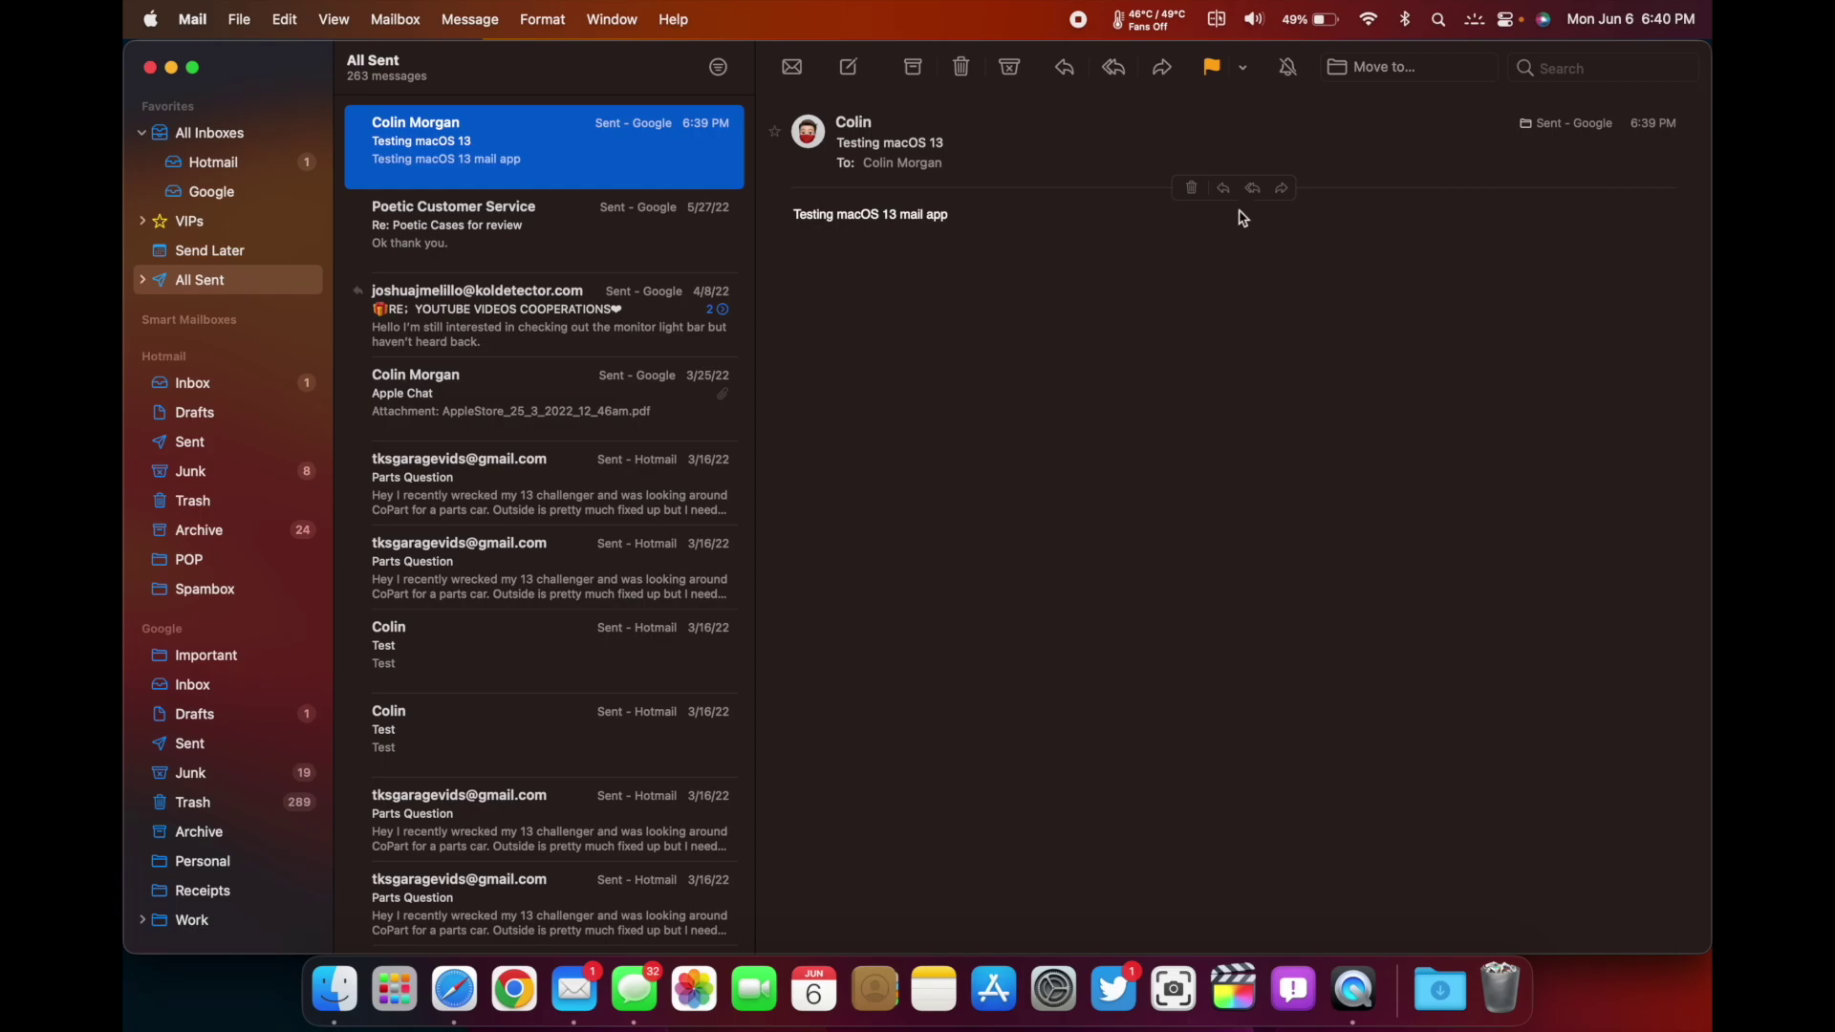
Delete the 'Testing macOS 13' message, then restore it with Edit > Undo Delete Message
{"action": "left_click", "coordinate": [1192, 189]}
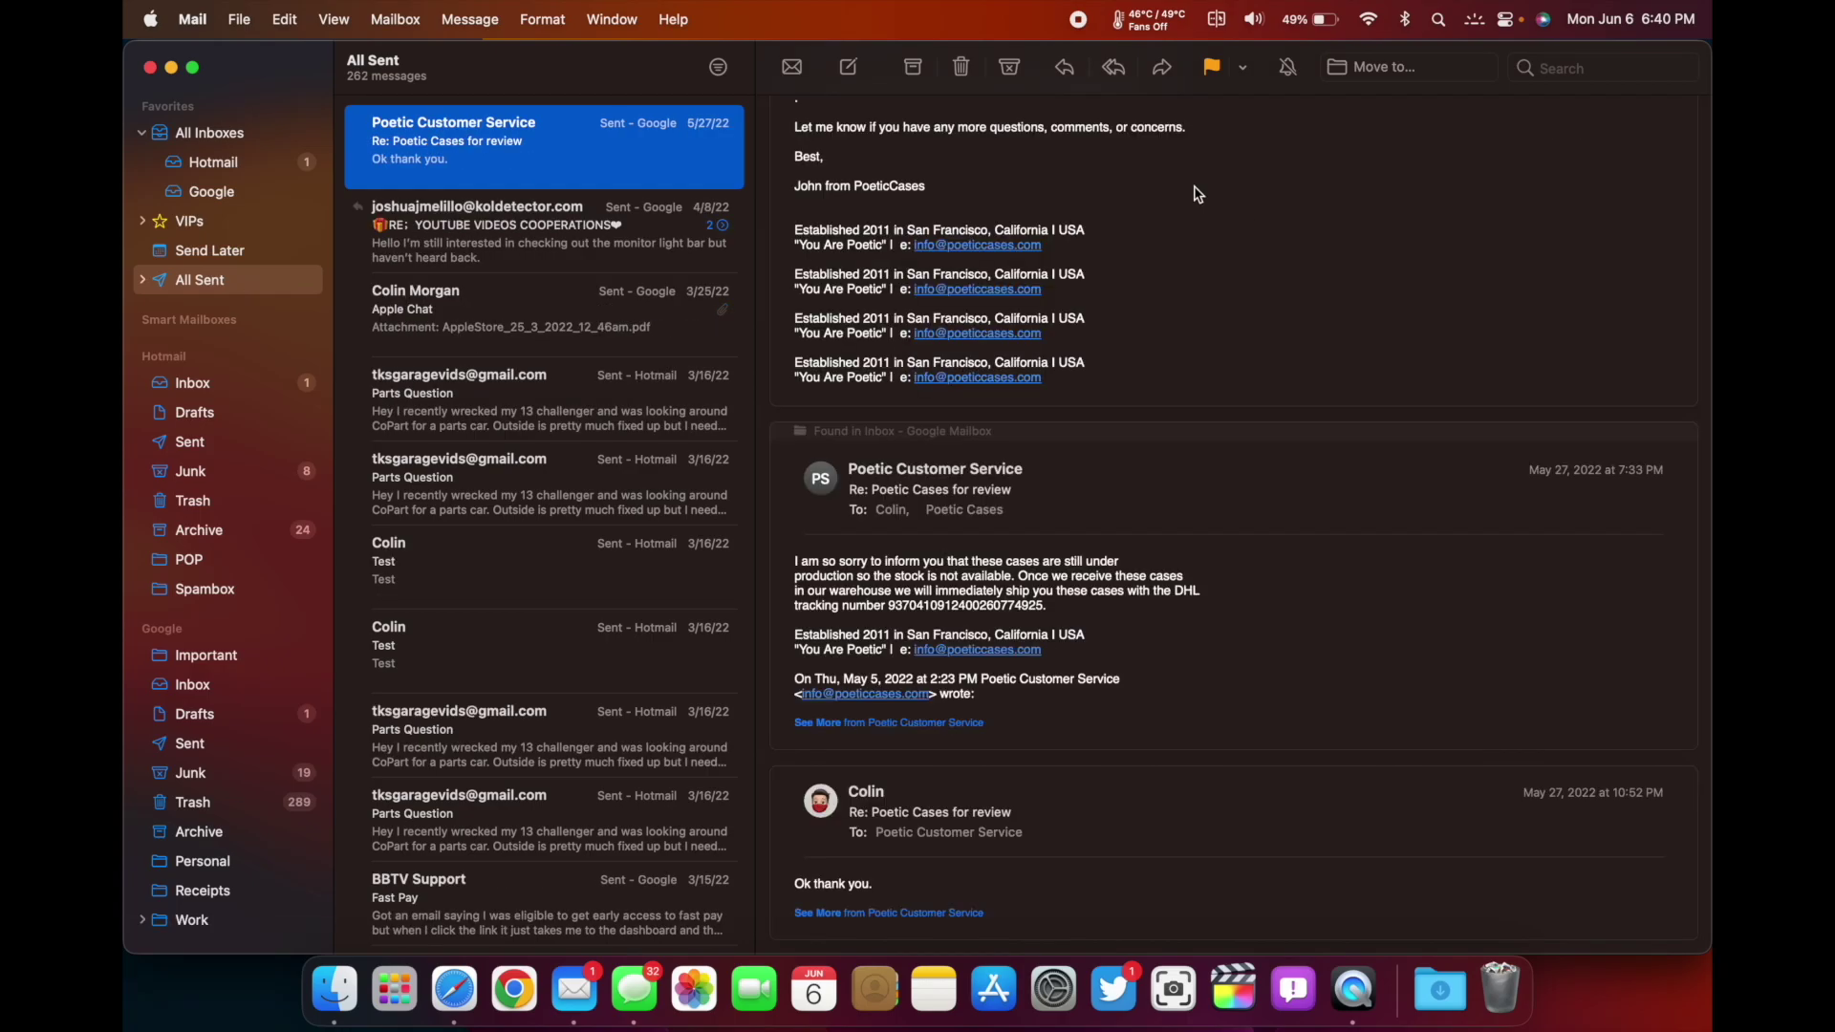
{"action": "left_click", "coordinate": [284, 19]}
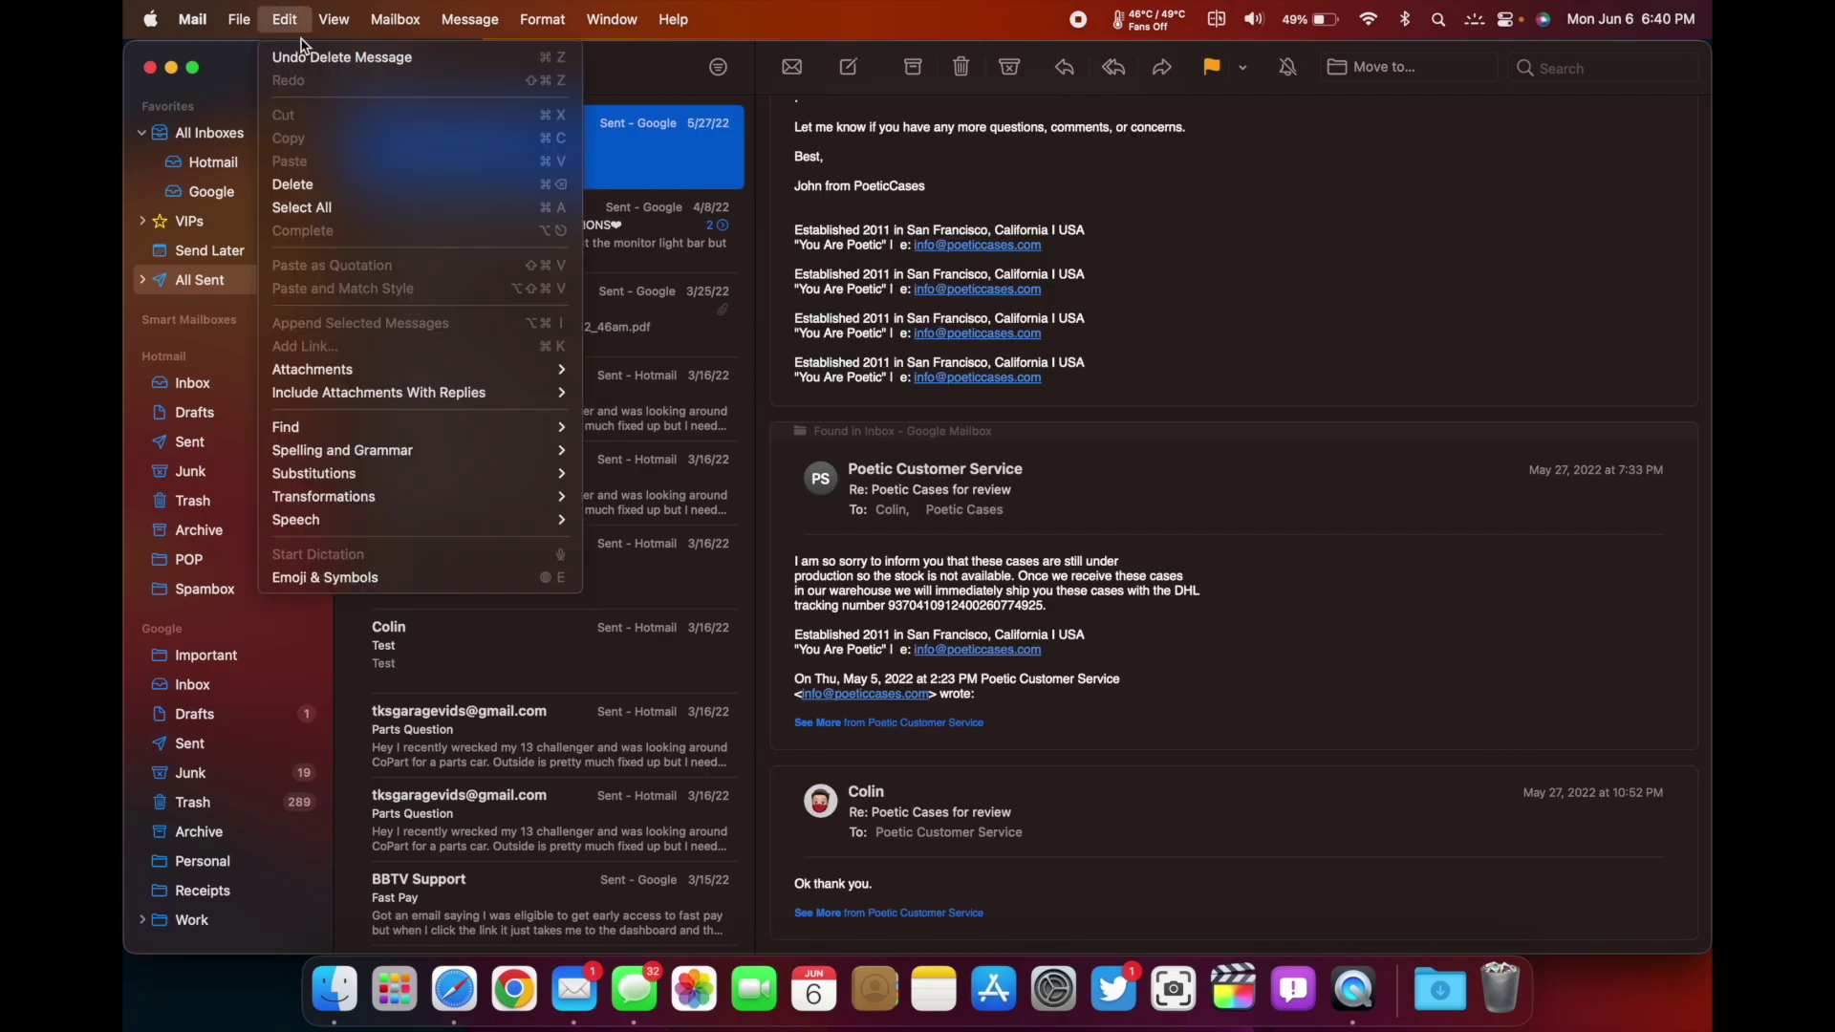
{"action": "left_click", "coordinate": [306, 60]}
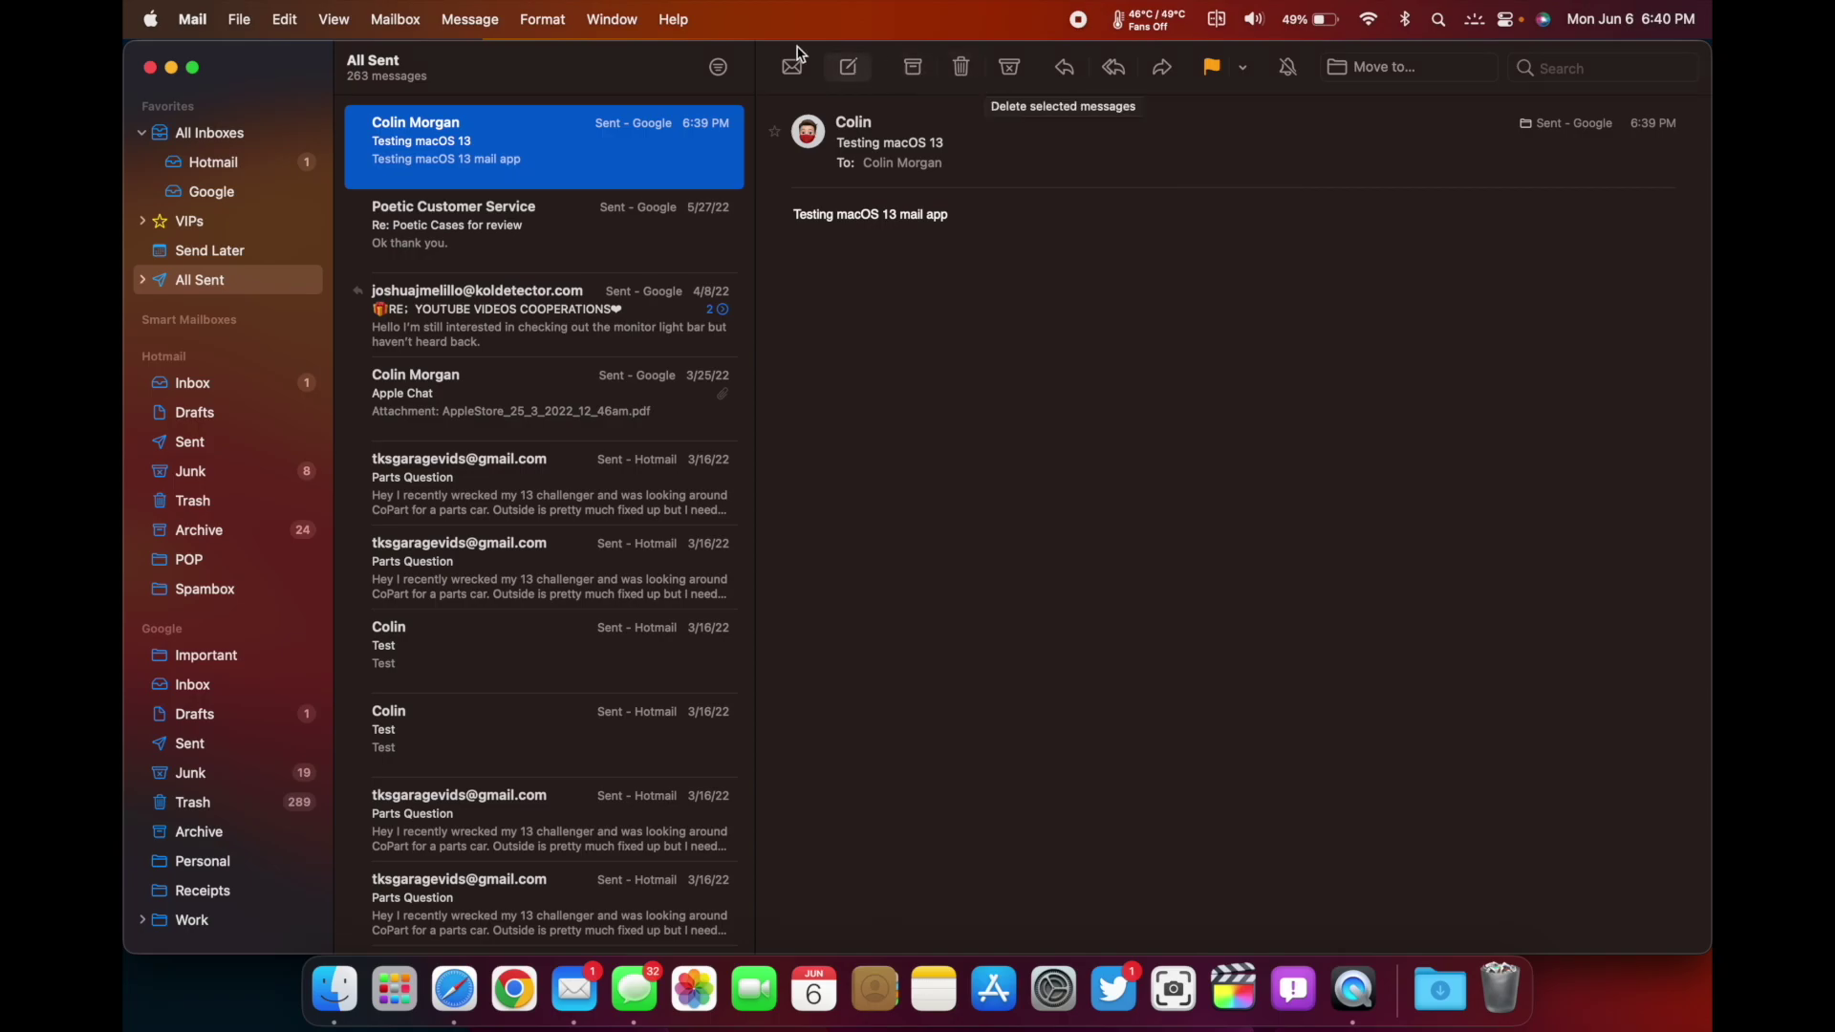
{"action": "left_click", "coordinate": [468, 10]}
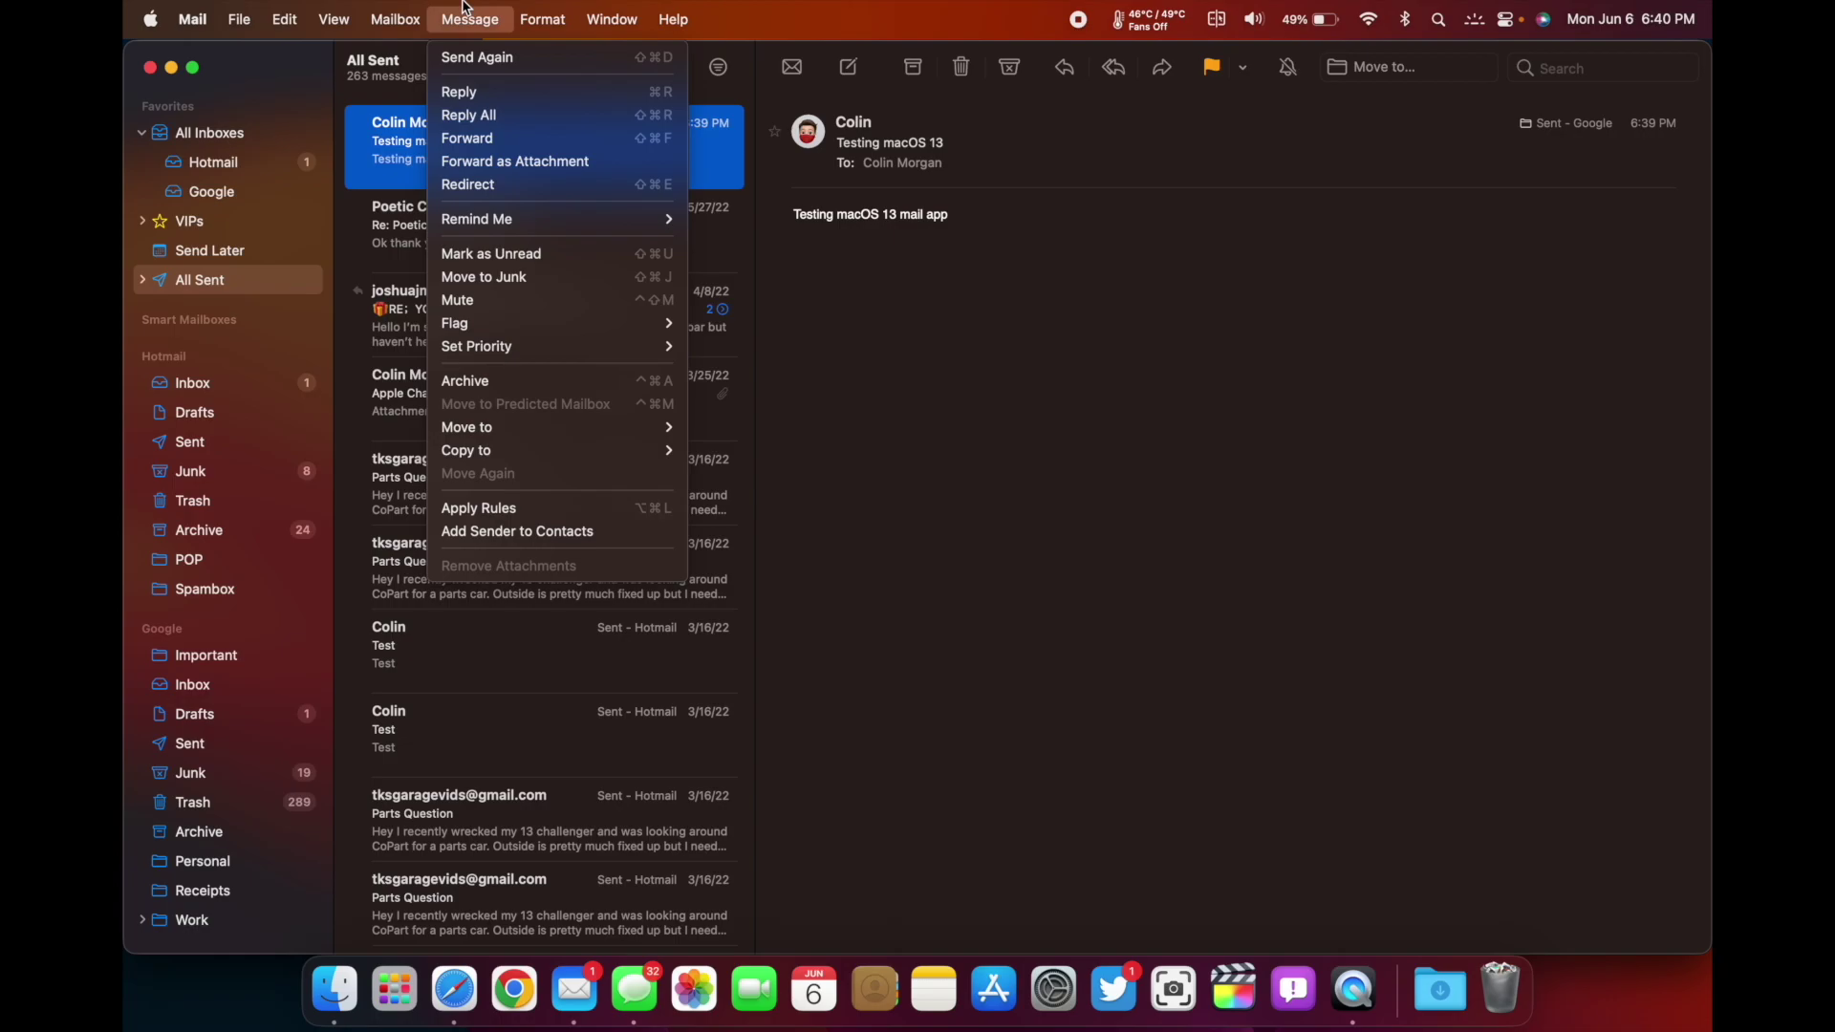
{"action": "mouse_move", "coordinate": [411, 9]}
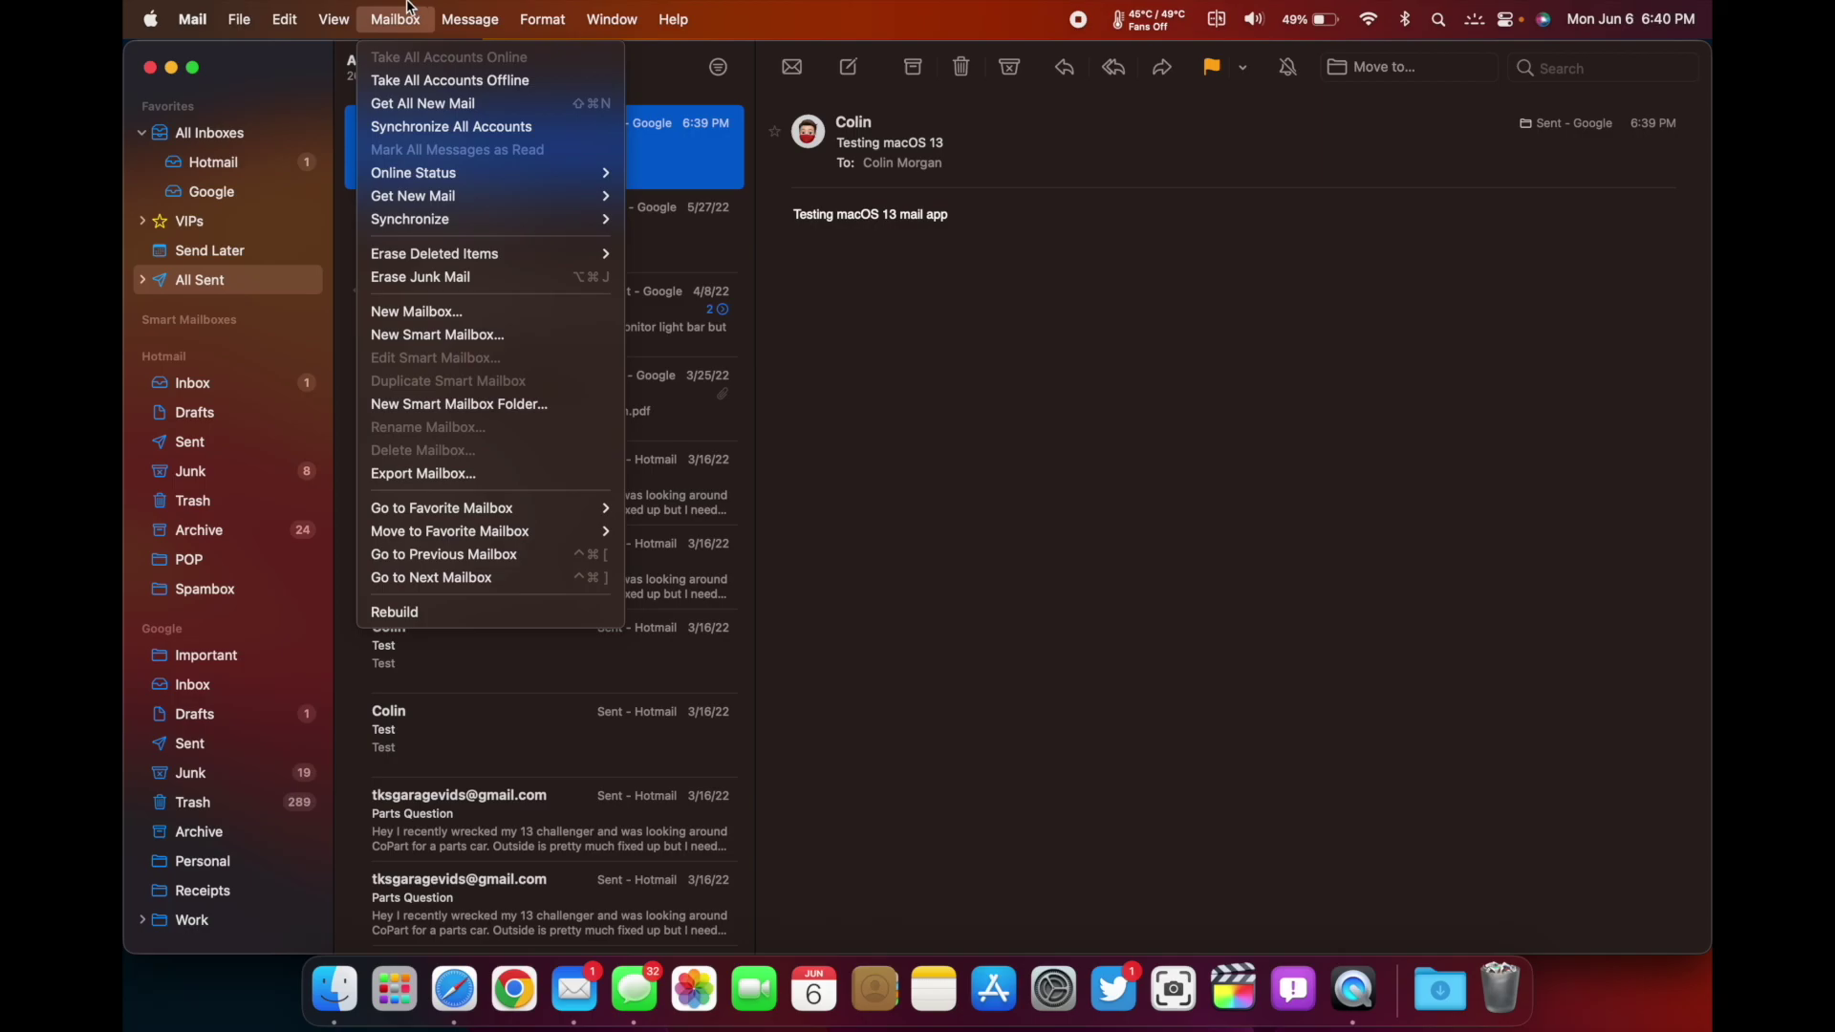
{"action": "mouse_move", "coordinate": [299, 10]}
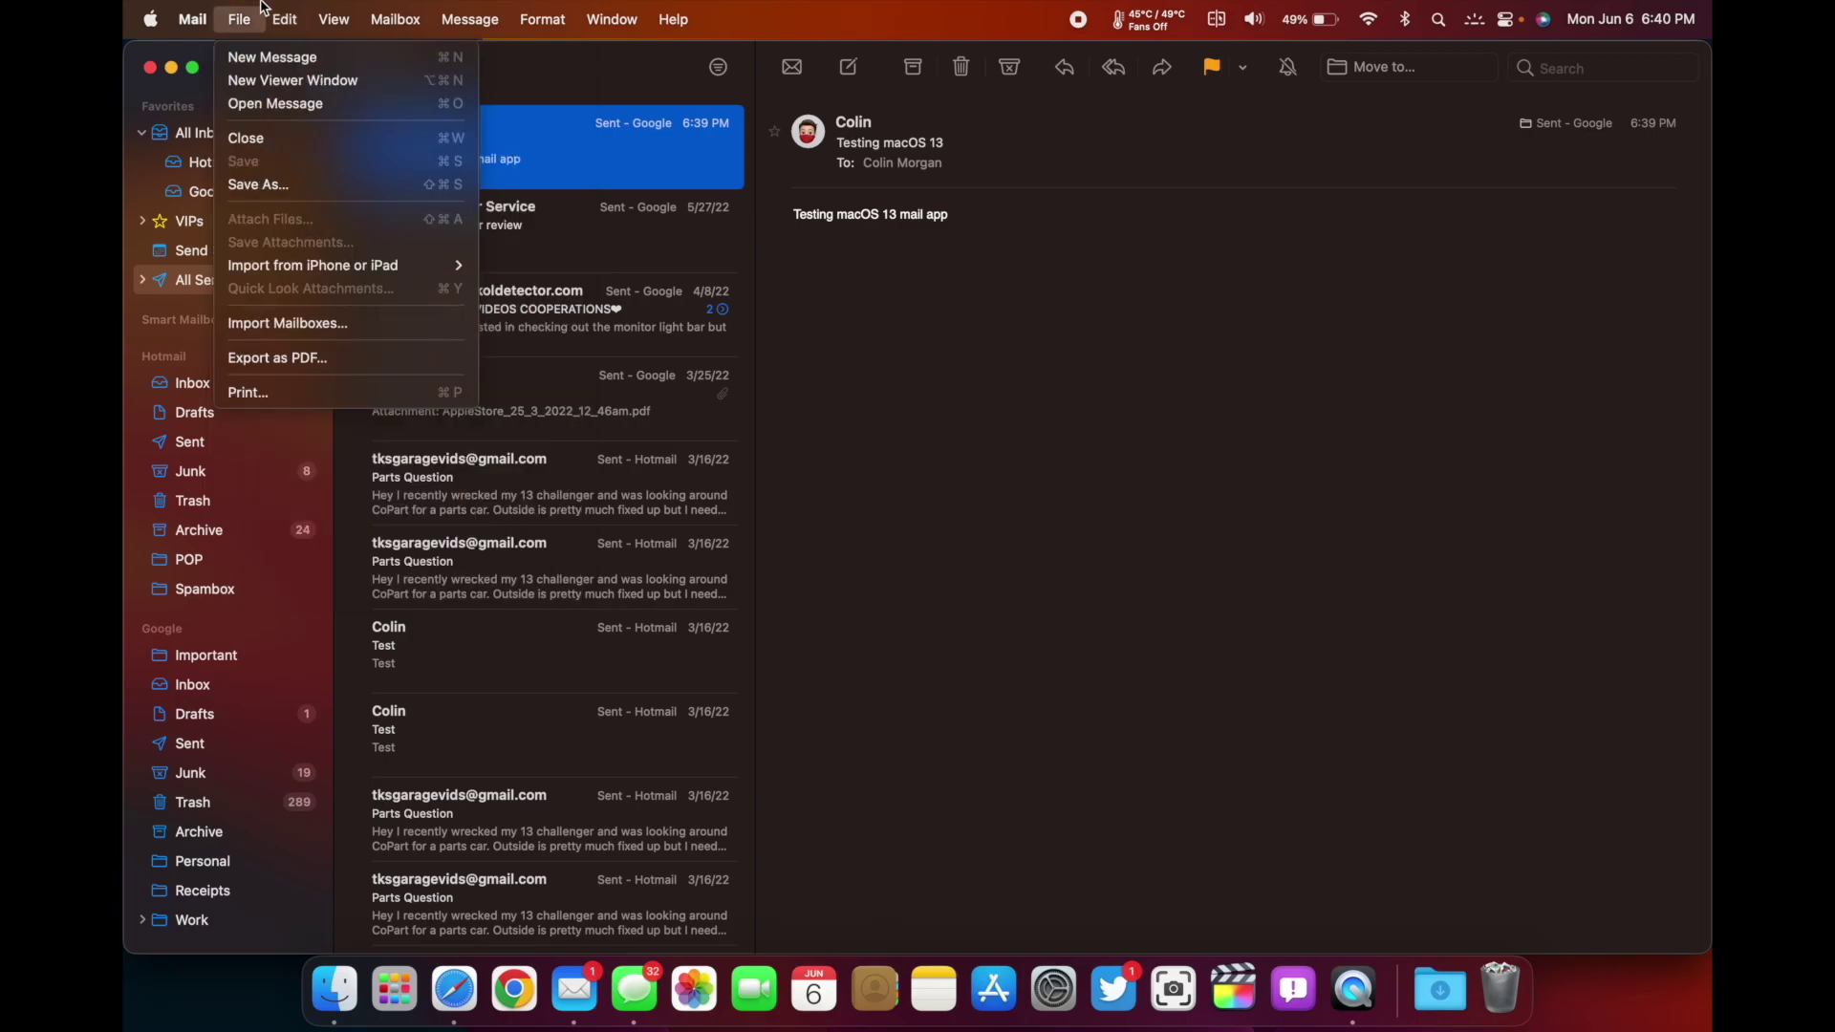
{"action": "mouse_move", "coordinate": [653, 8]}
{"action": "type", "text": "unsend"}
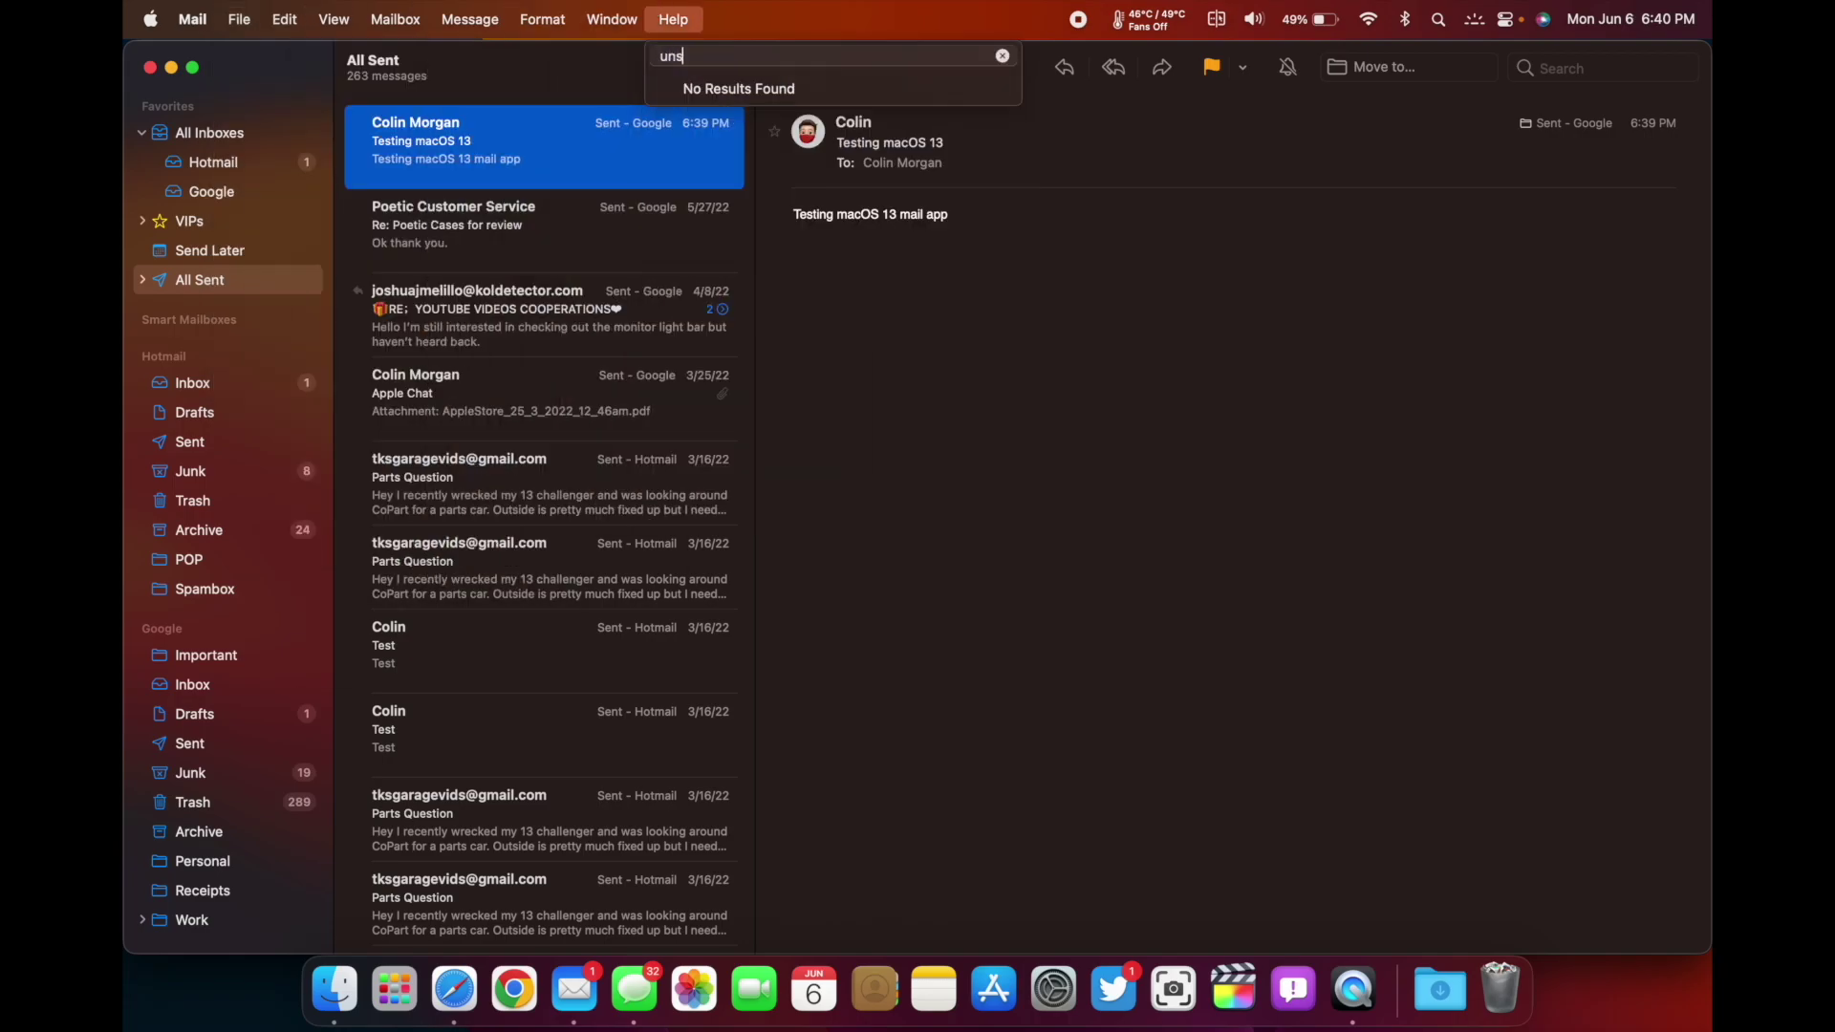
{"action": "key", "text": "BackSpace"}
{"action": "key", "text": "BackSpace"}
{"action": "key", "text": "BackSpace"}
{"action": "key", "text": "BackSpace"}
{"action": "key", "text": "BackSpace"}
{"action": "key", "text": "BackSpace"}
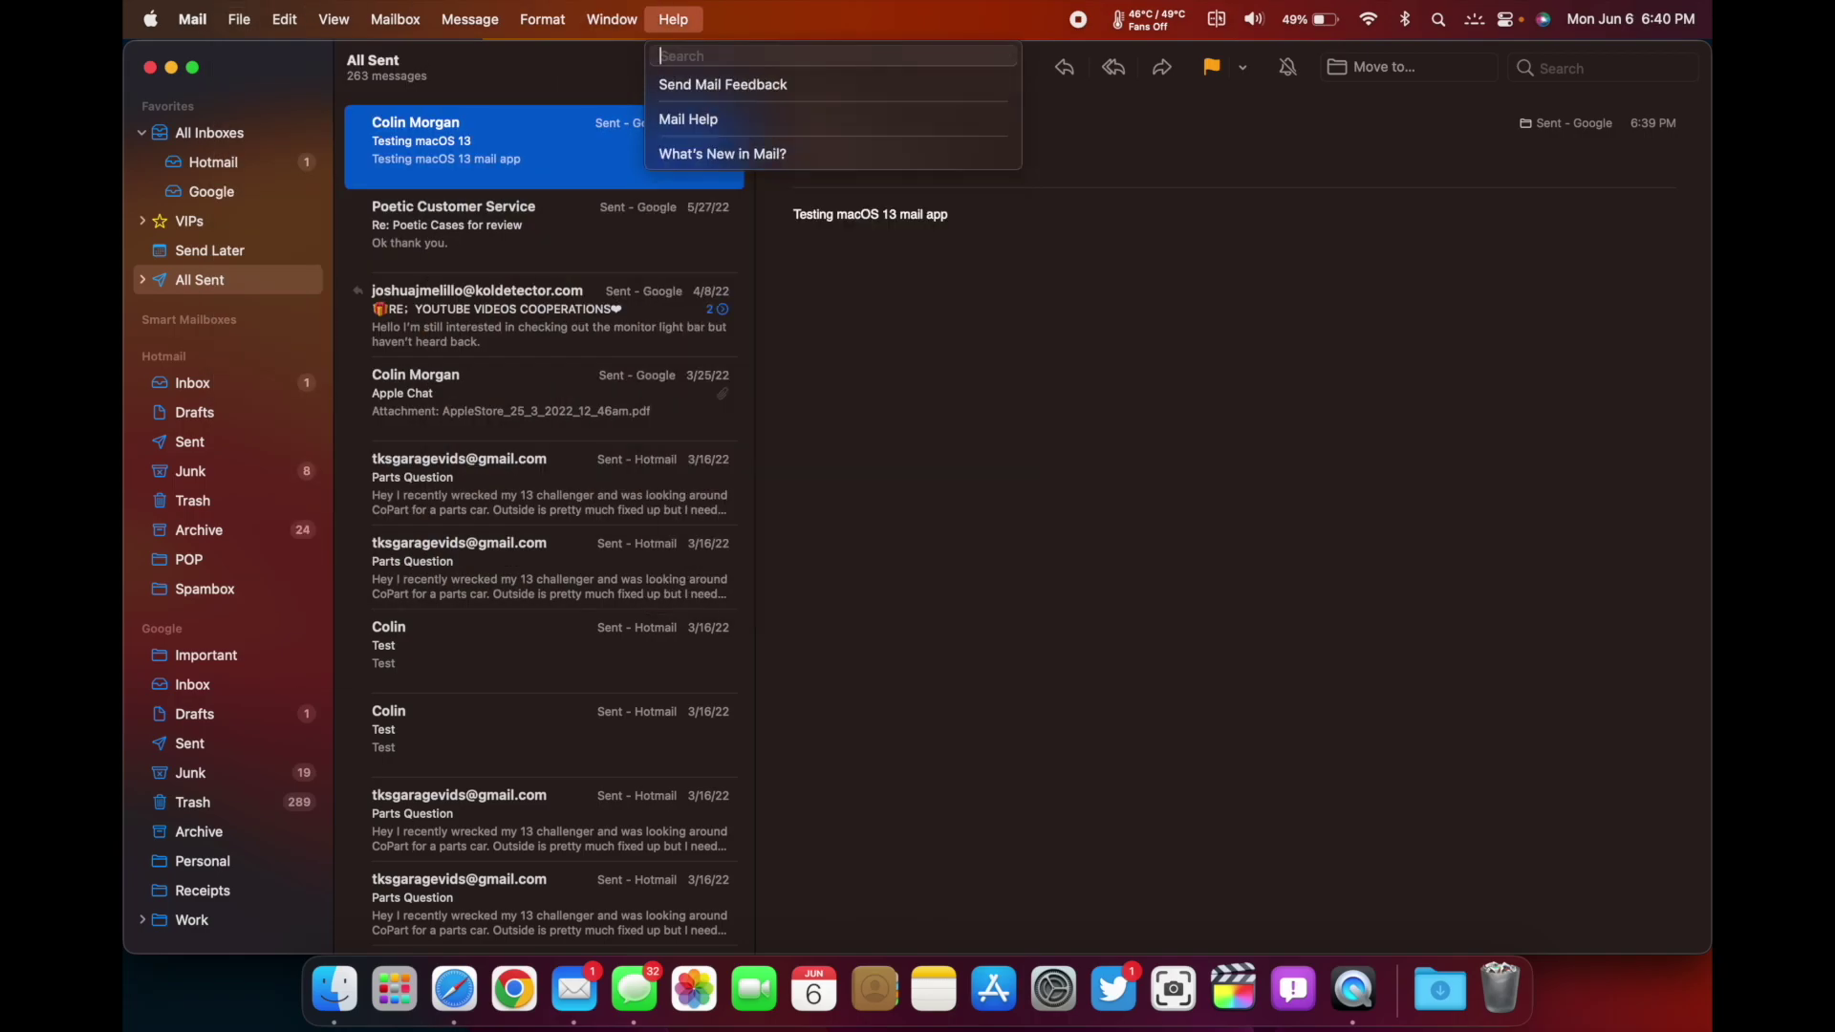
{"action": "left_click", "coordinate": [1150, 171]}
{"action": "left_click", "coordinate": [1242, 68]}
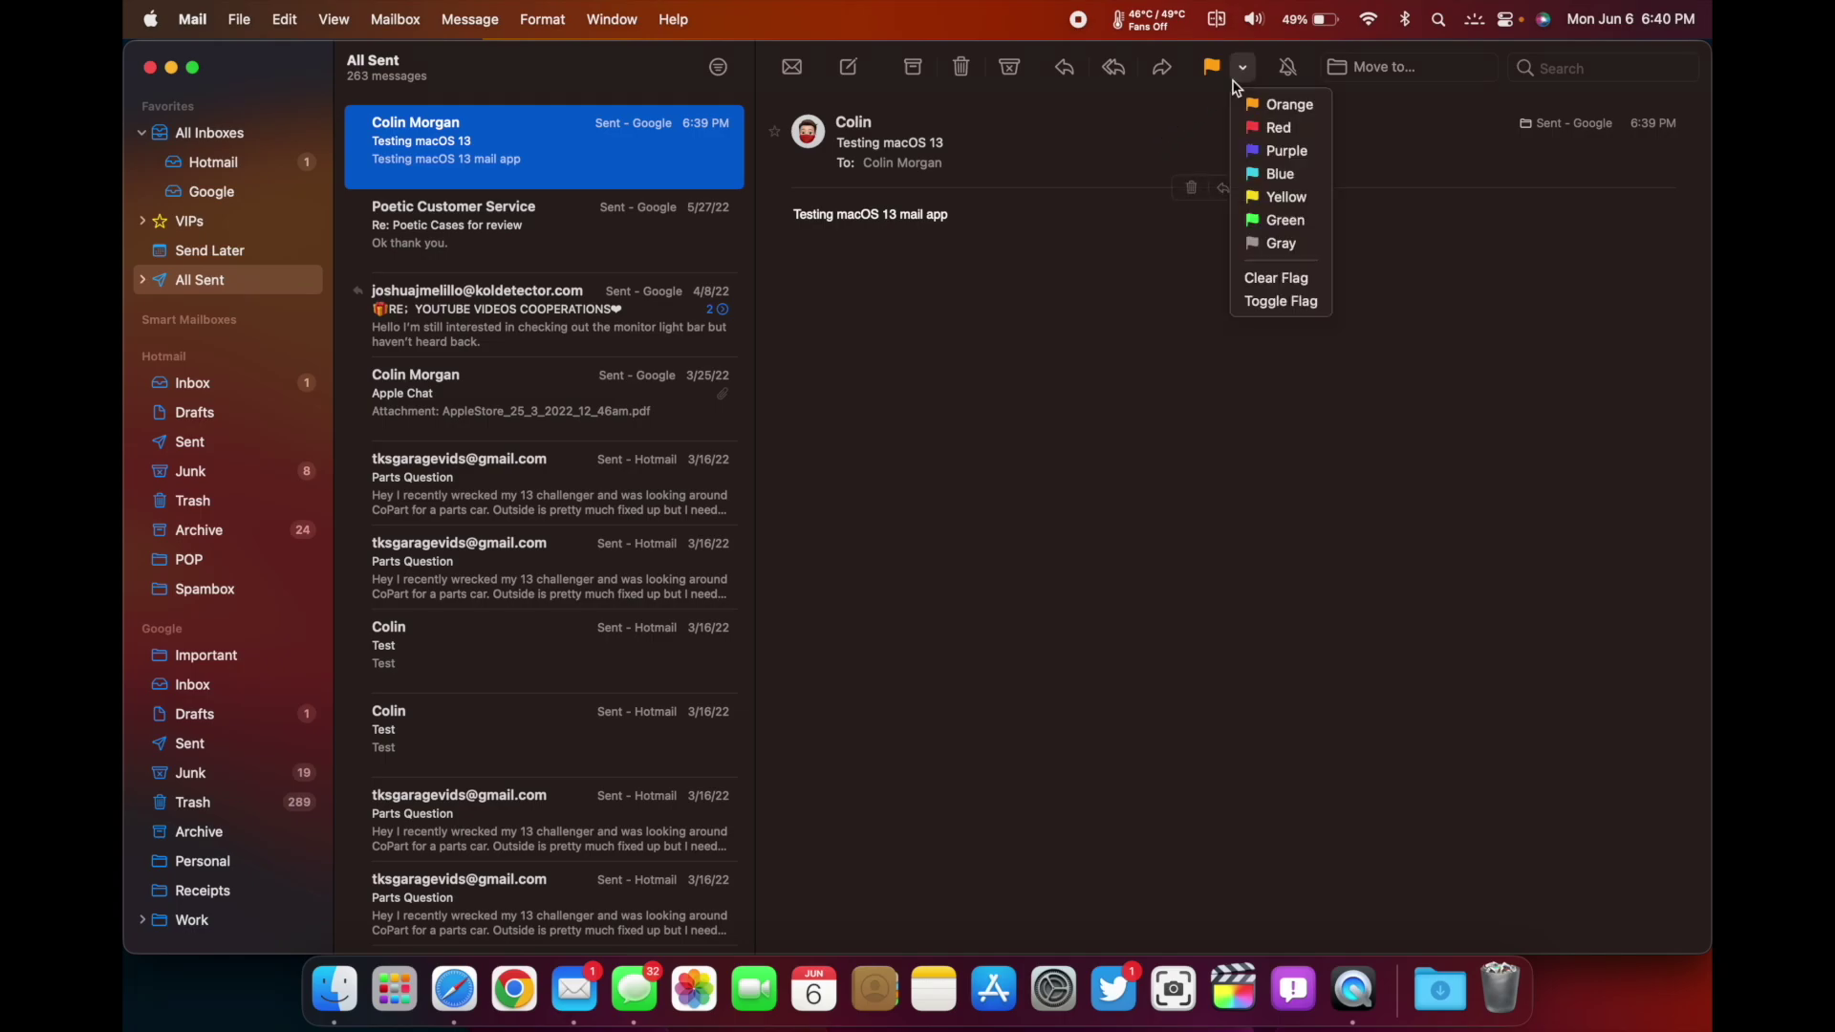
{"action": "left_click", "coordinate": [1242, 69]}
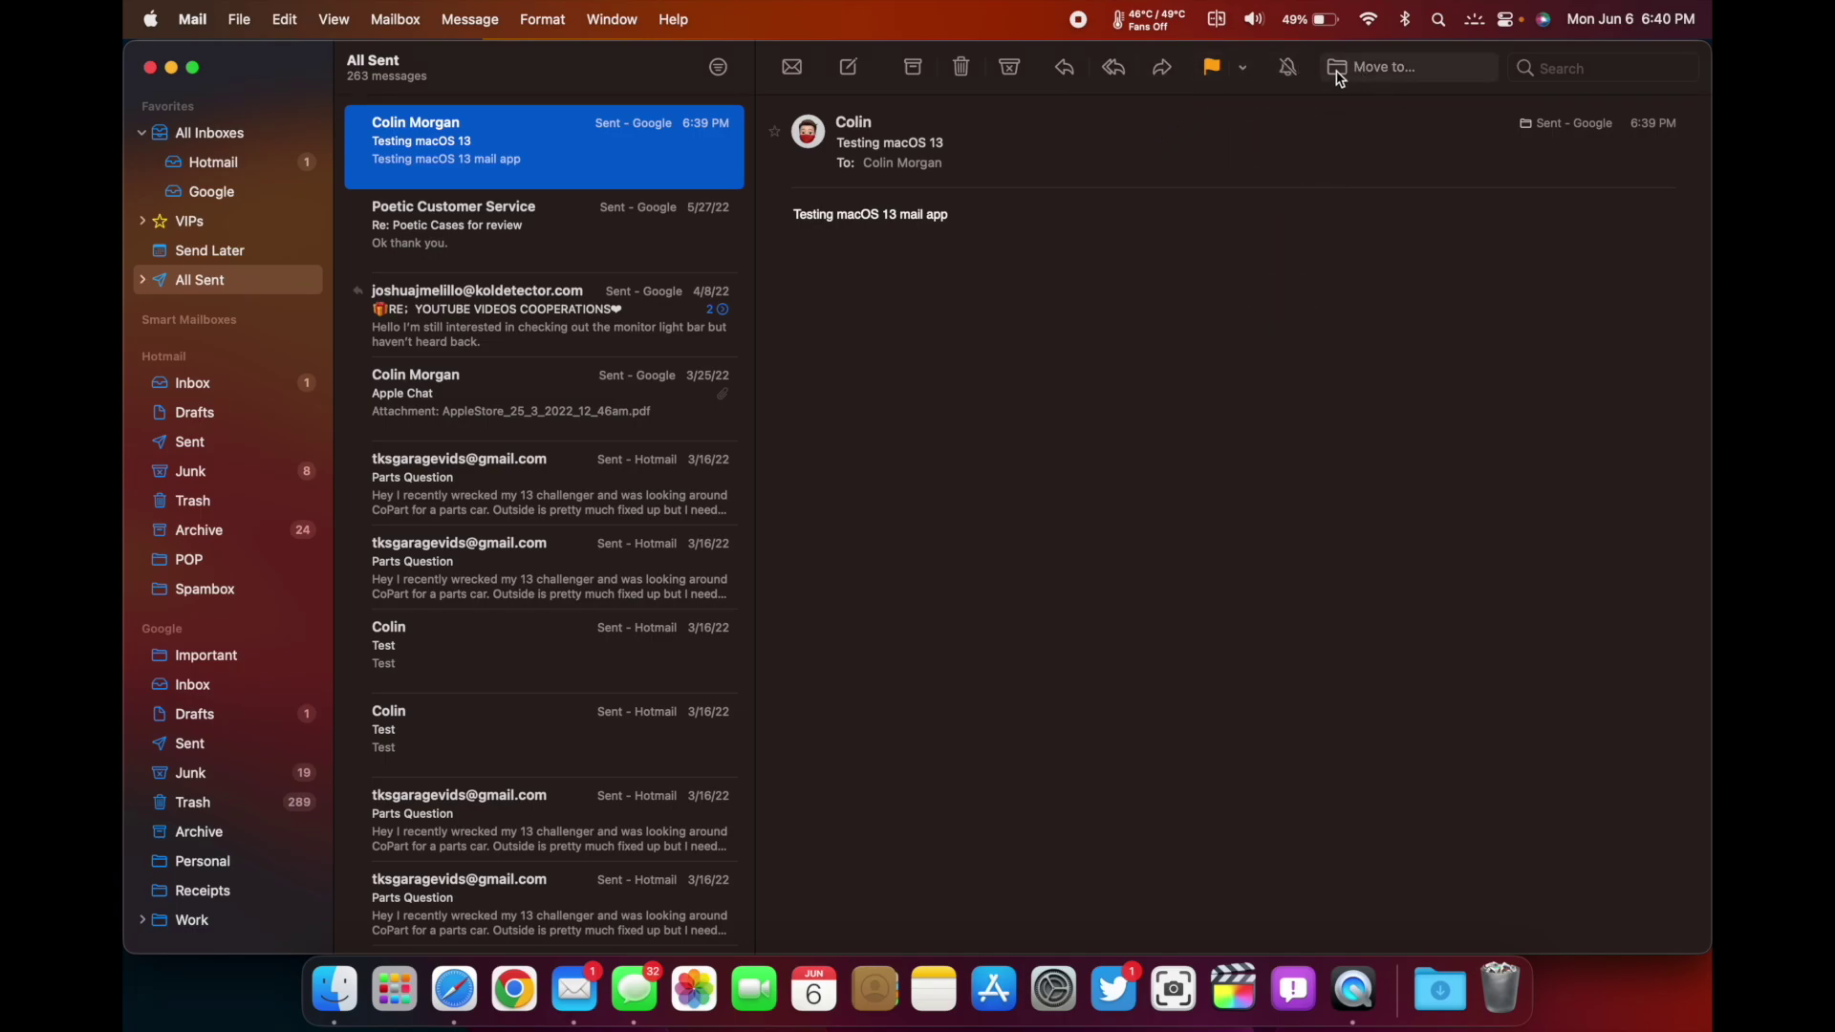
{"action": "mouse_move", "coordinate": [1552, 120]}
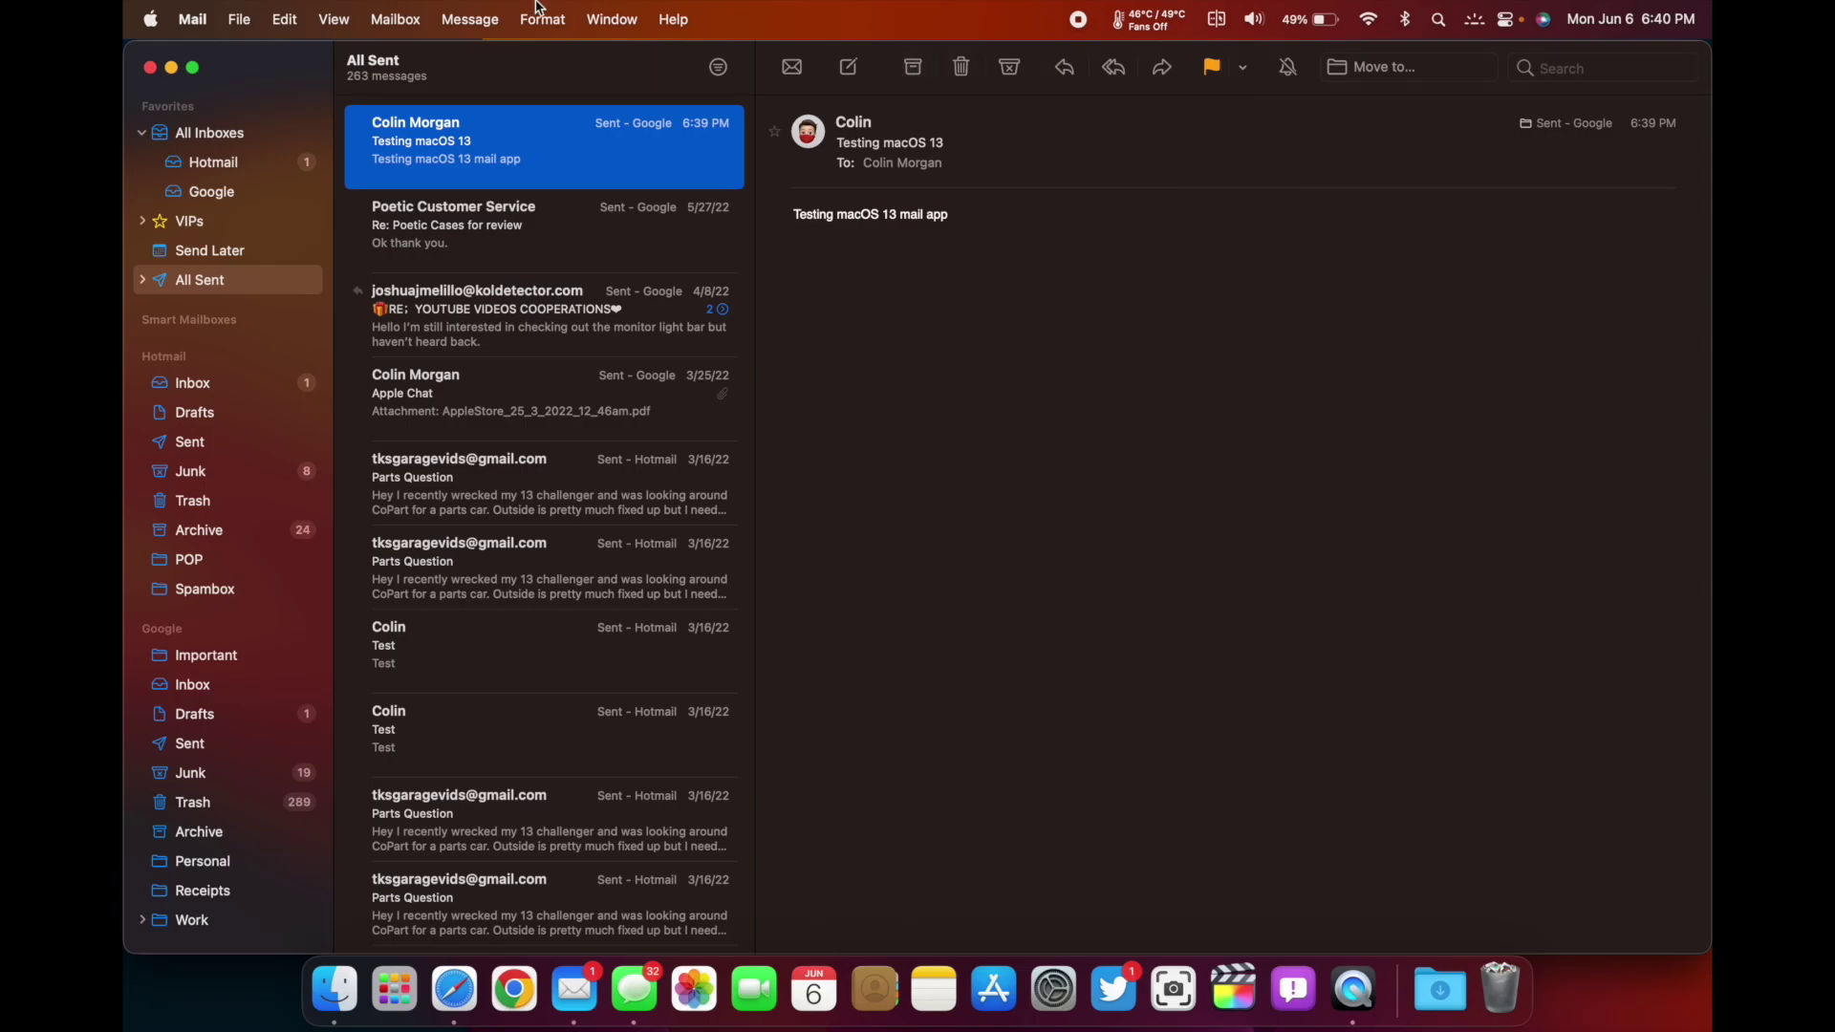
{"action": "left_click", "coordinate": [504, 9]}
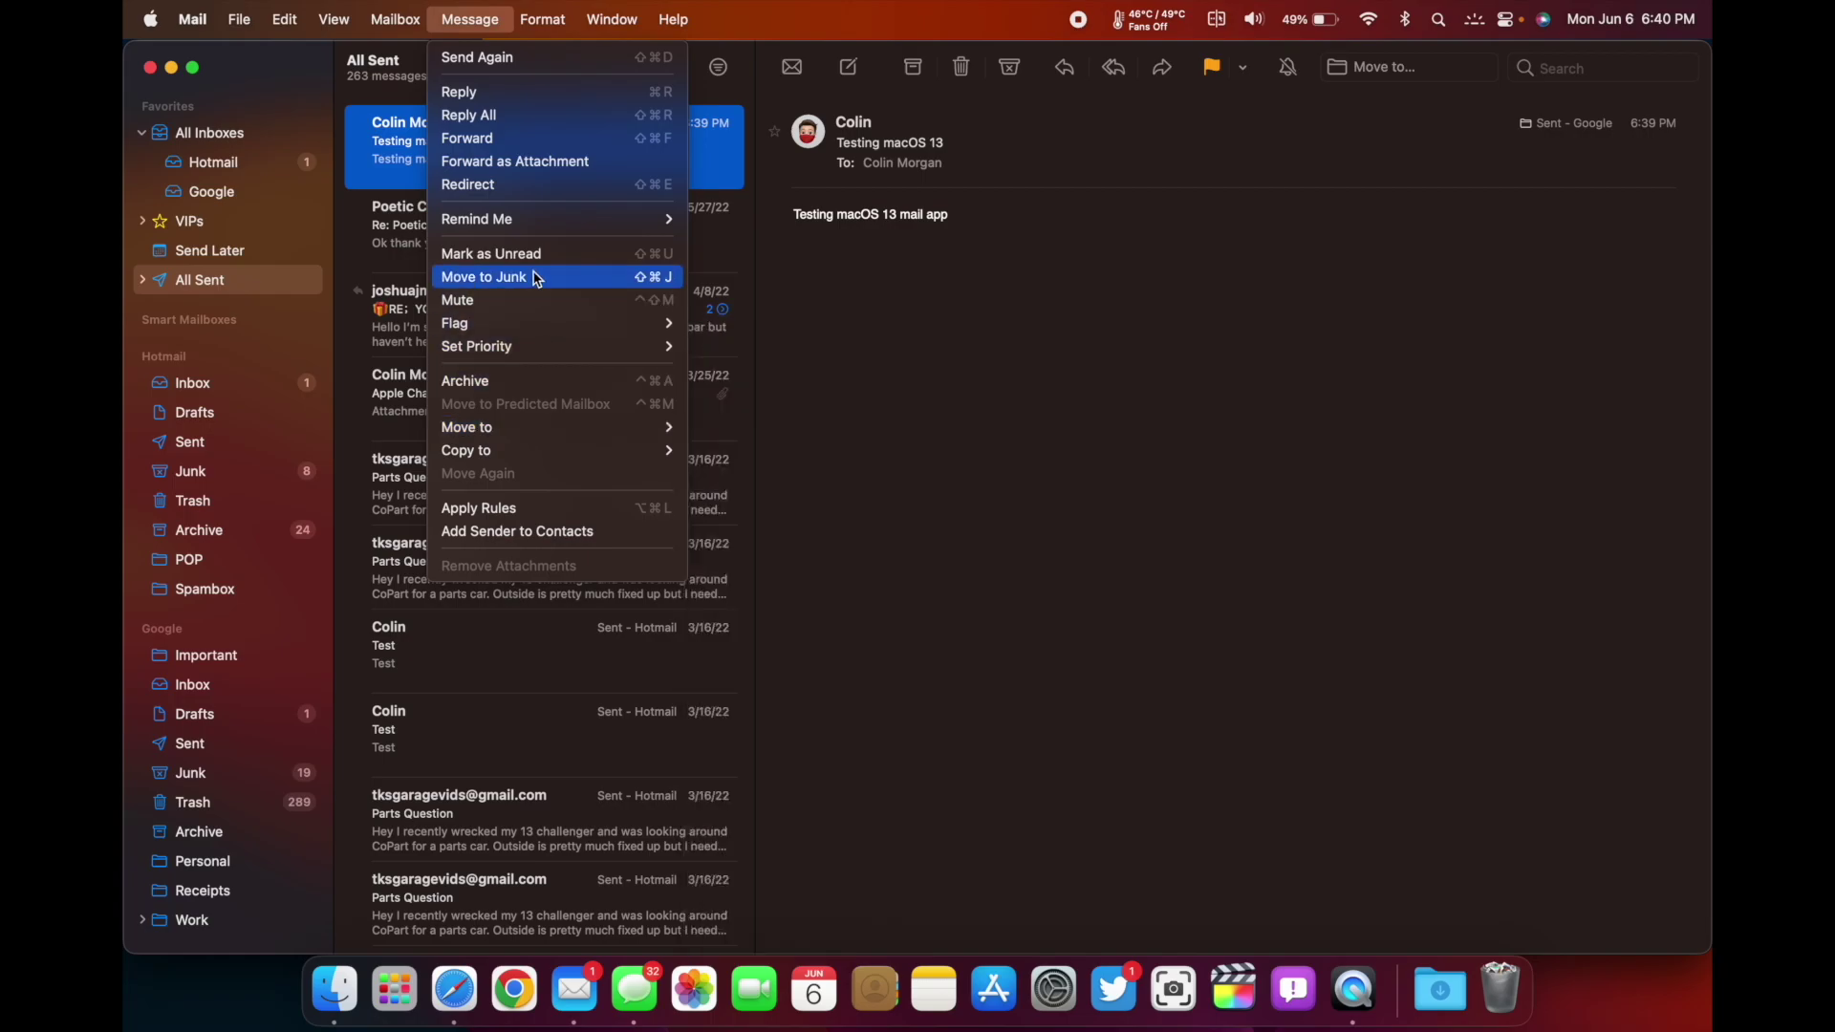
{"action": "mouse_move", "coordinate": [528, 229]}
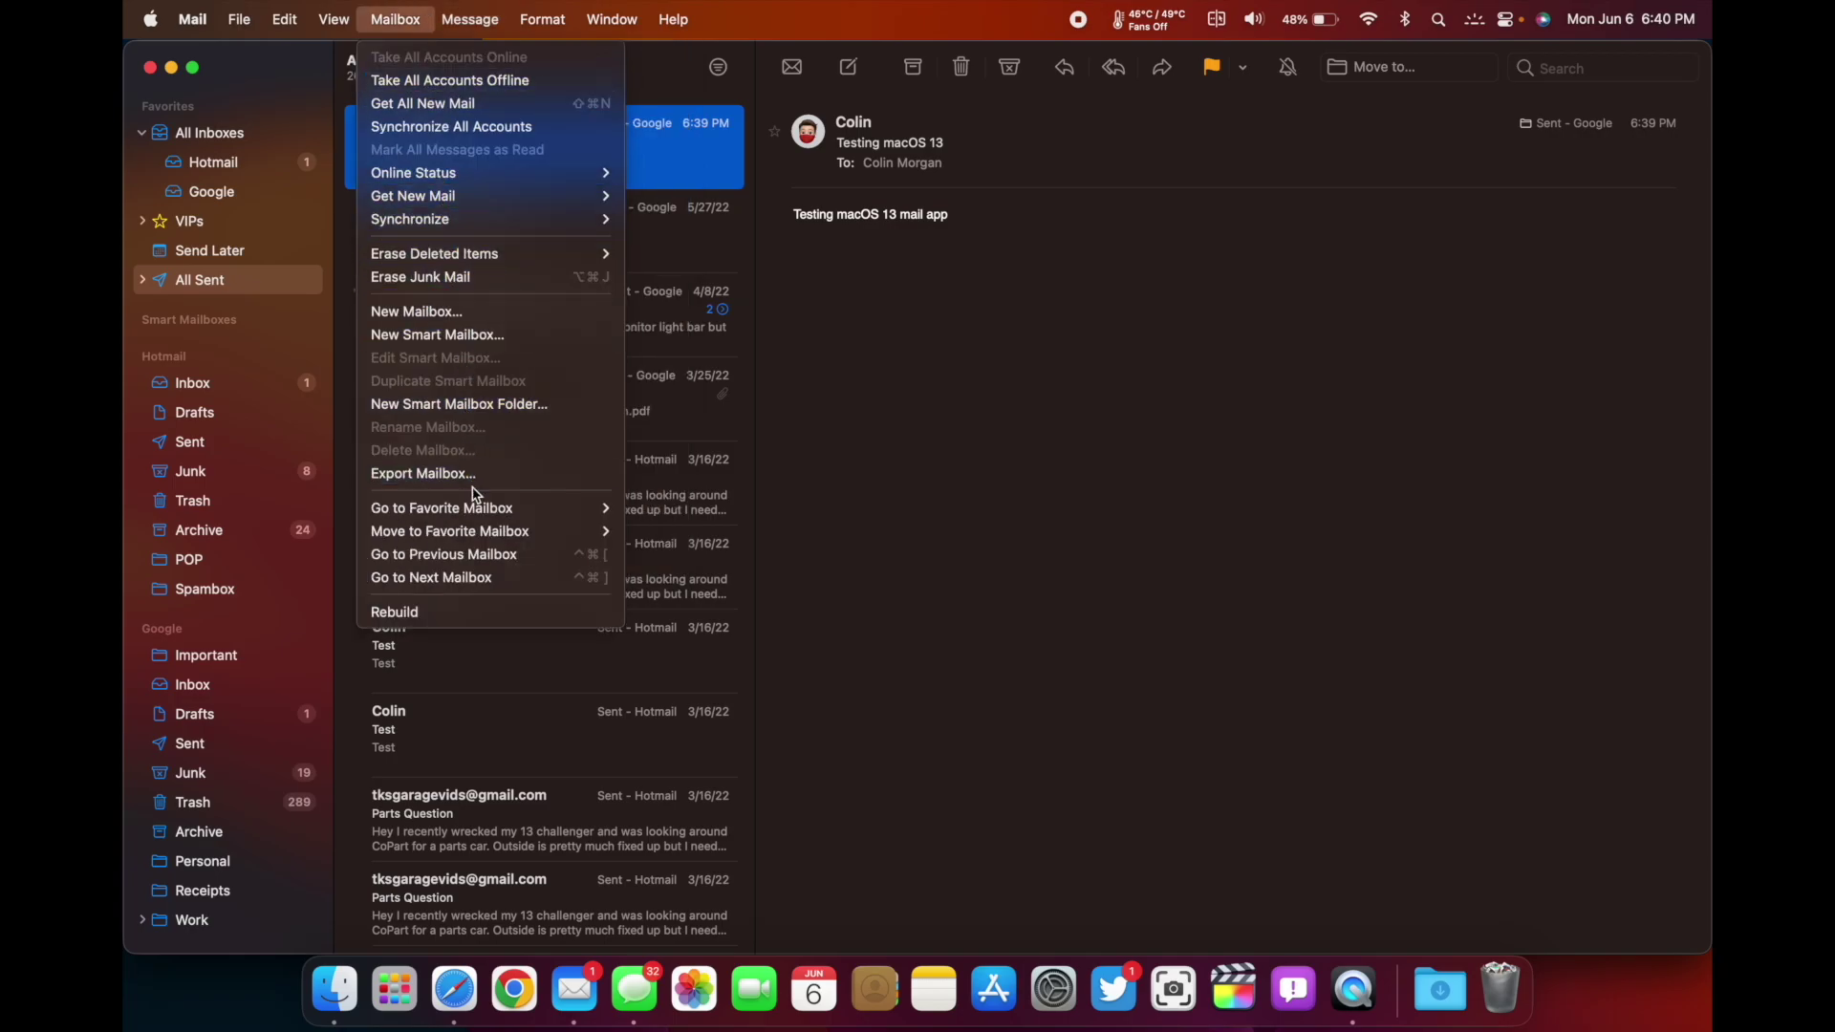
{"action": "left_click", "coordinate": [895, 579]}
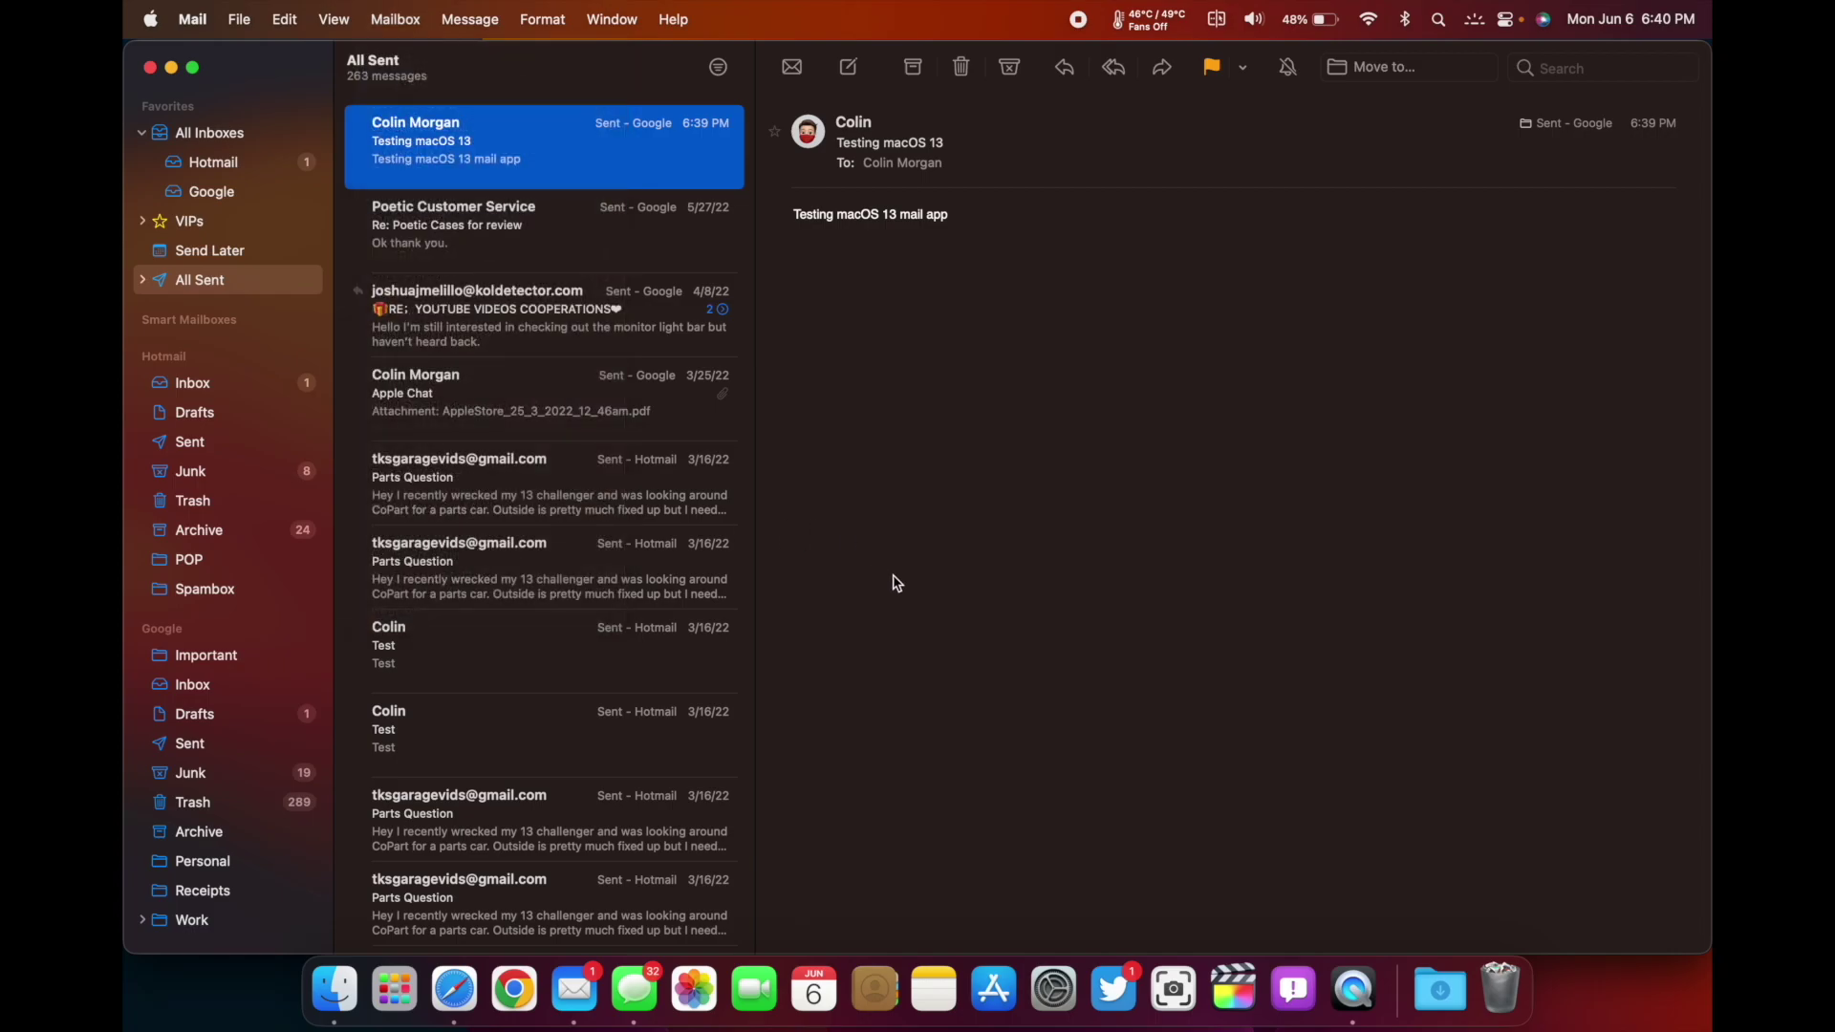
Check the sent message's context menu, view All Inboxes, then close the Mail window
{"action": "right_click", "coordinate": [490, 182]}
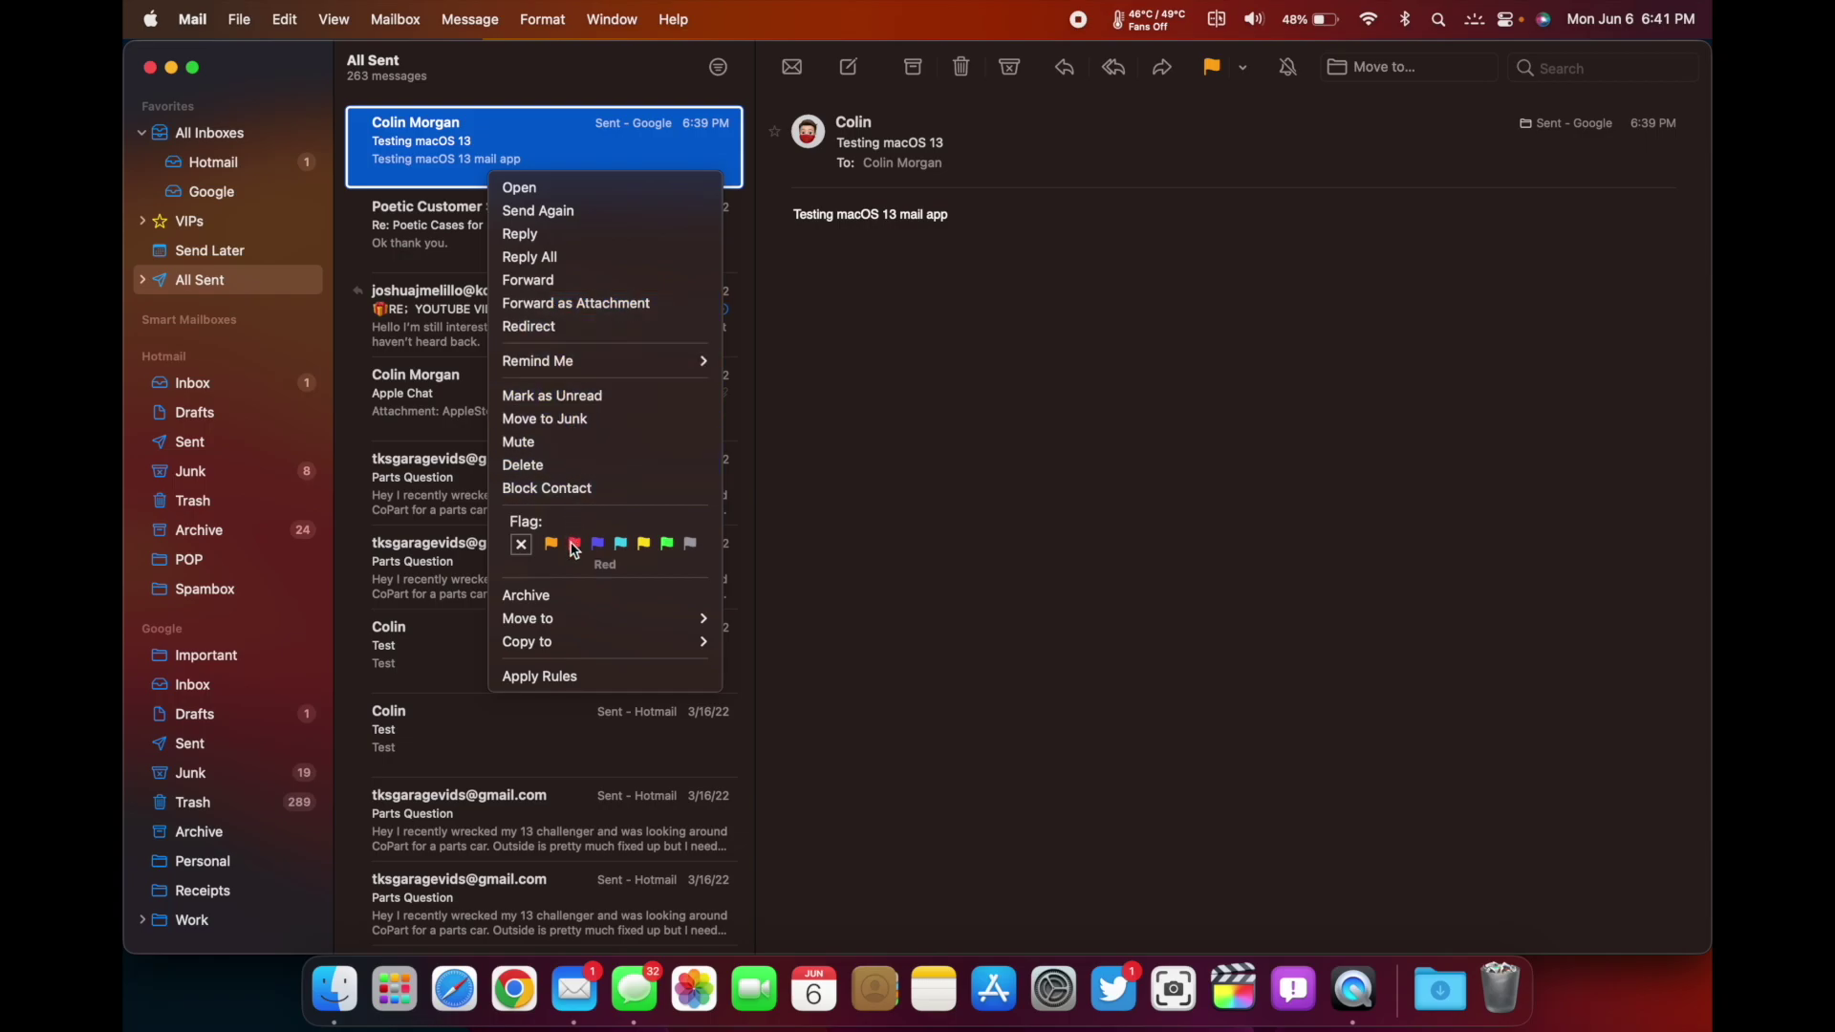
{"action": "left_click", "coordinate": [838, 423]}
{"action": "left_click", "coordinate": [207, 136]}
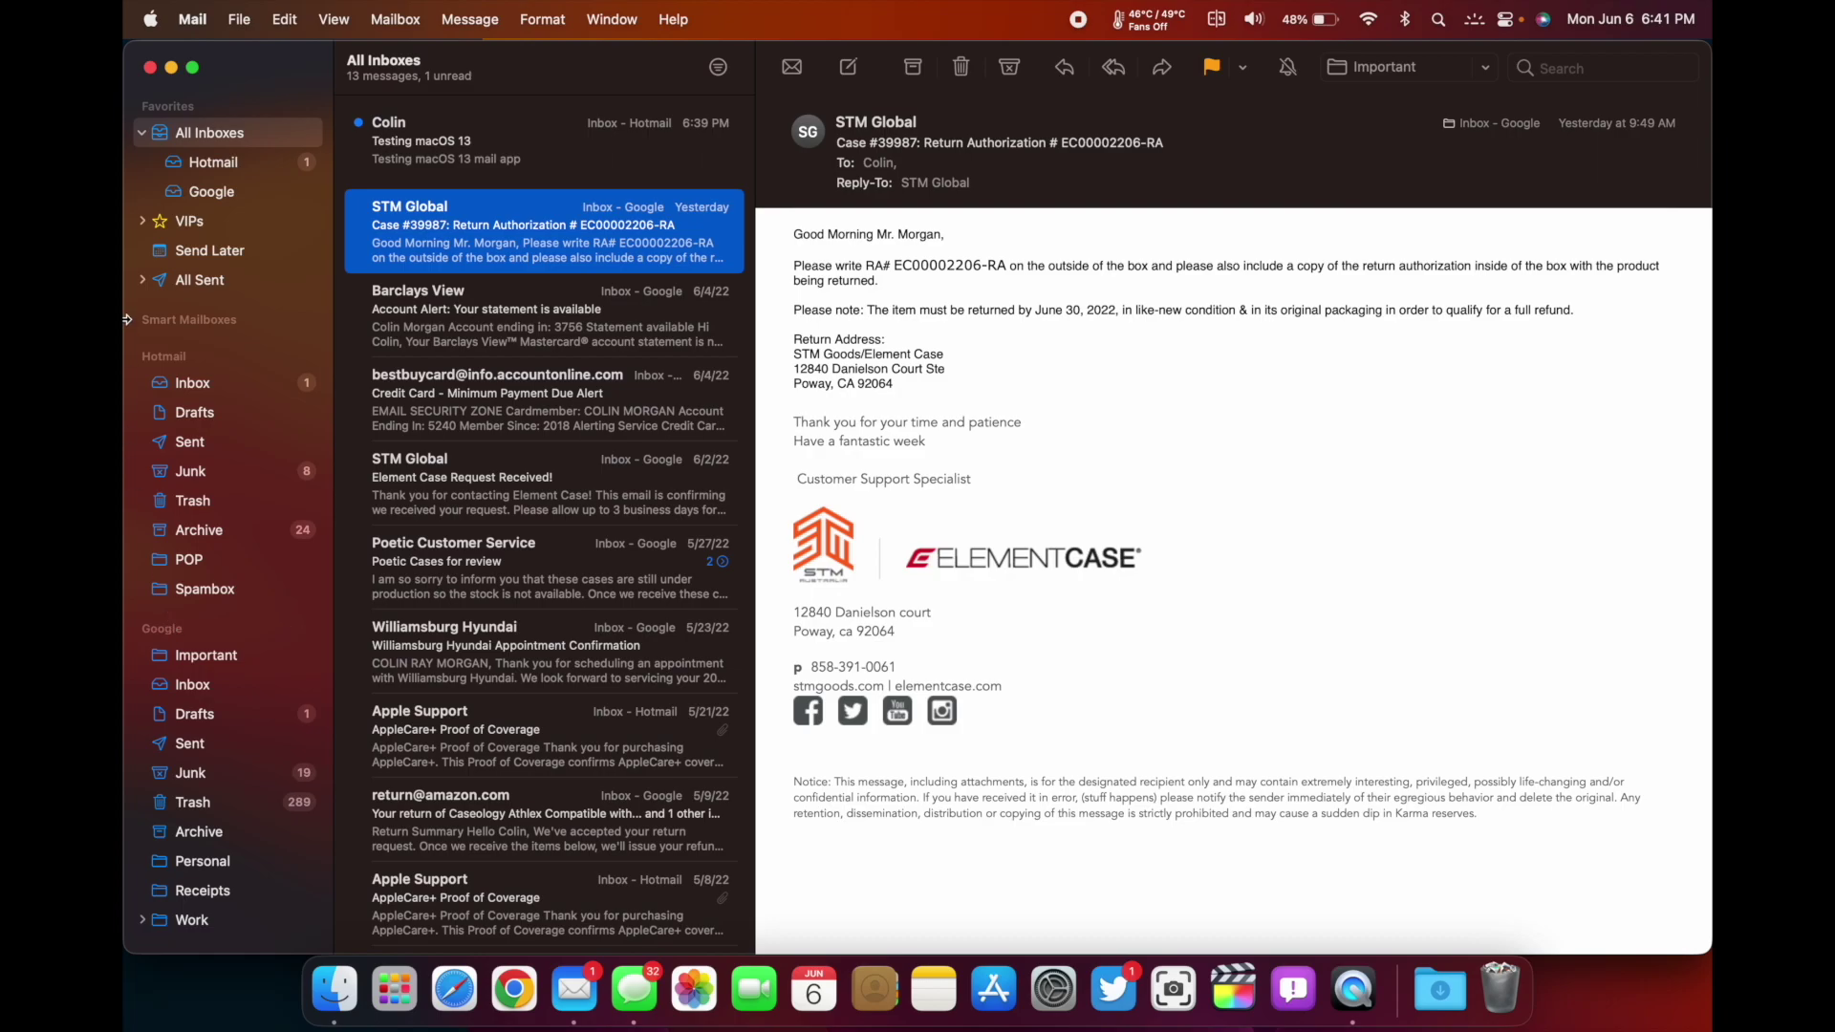
{"action": "left_click", "coordinate": [150, 66]}
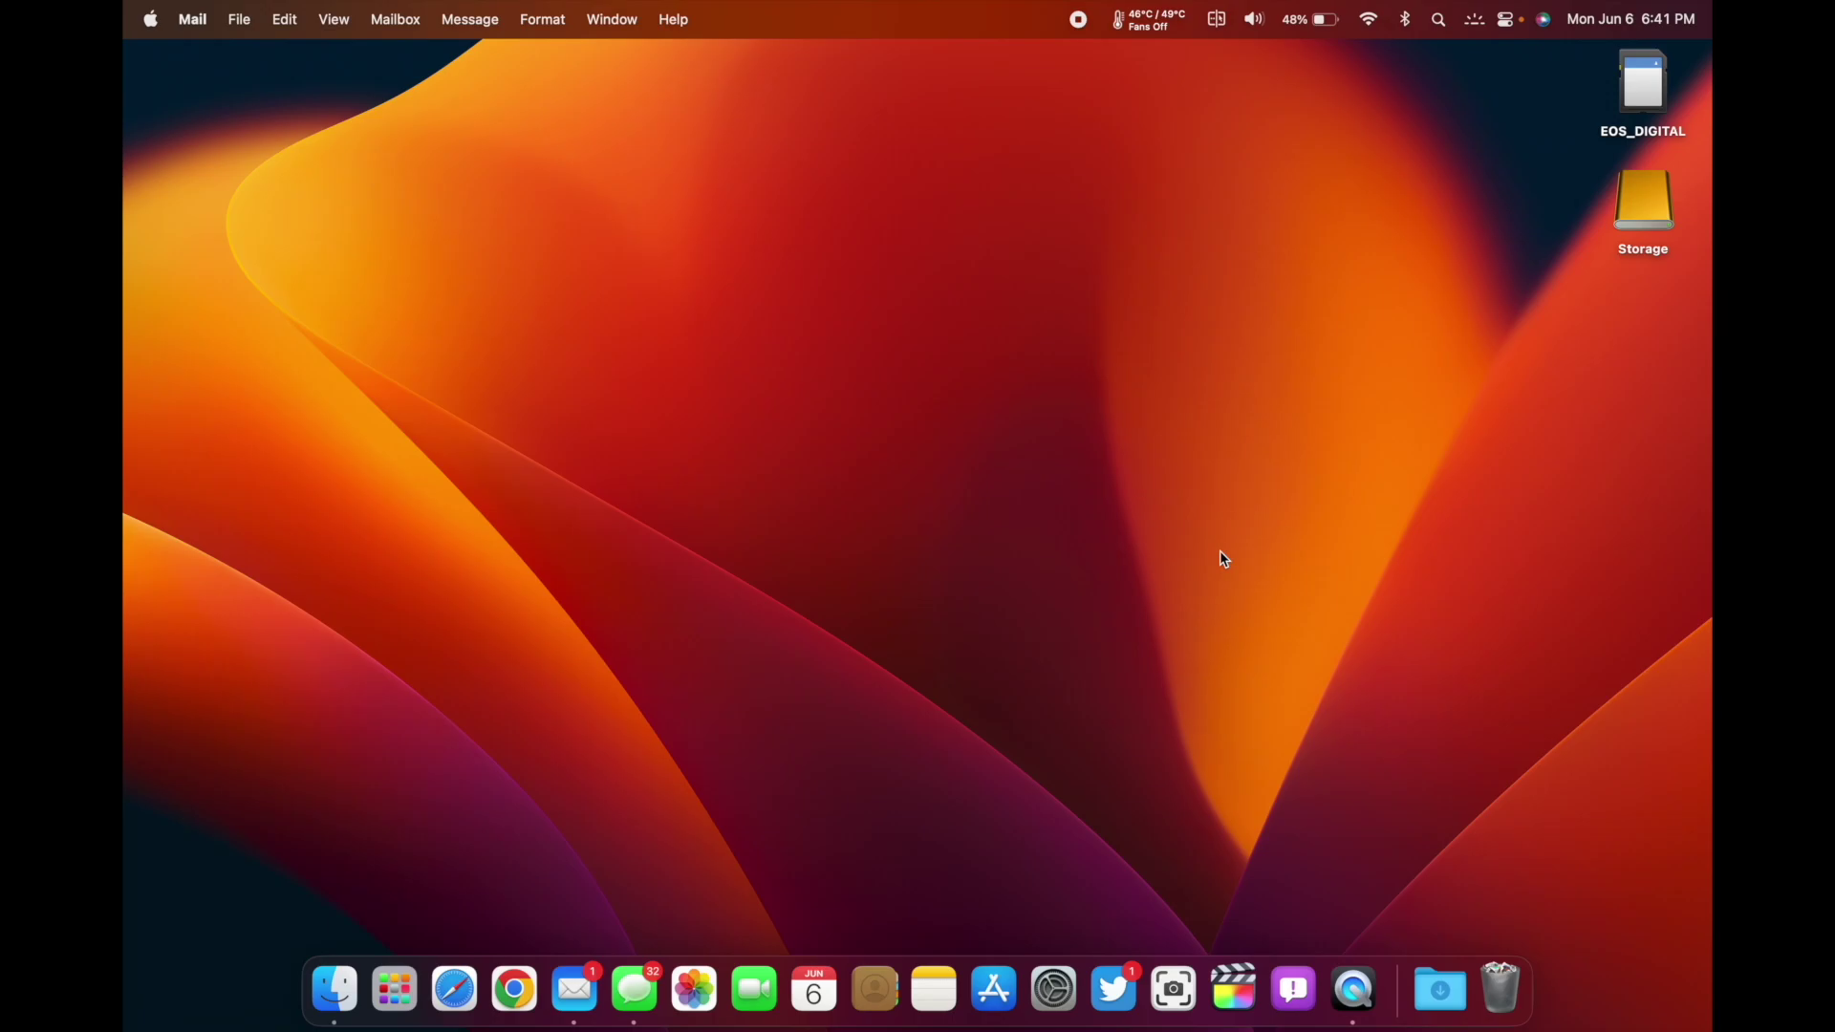